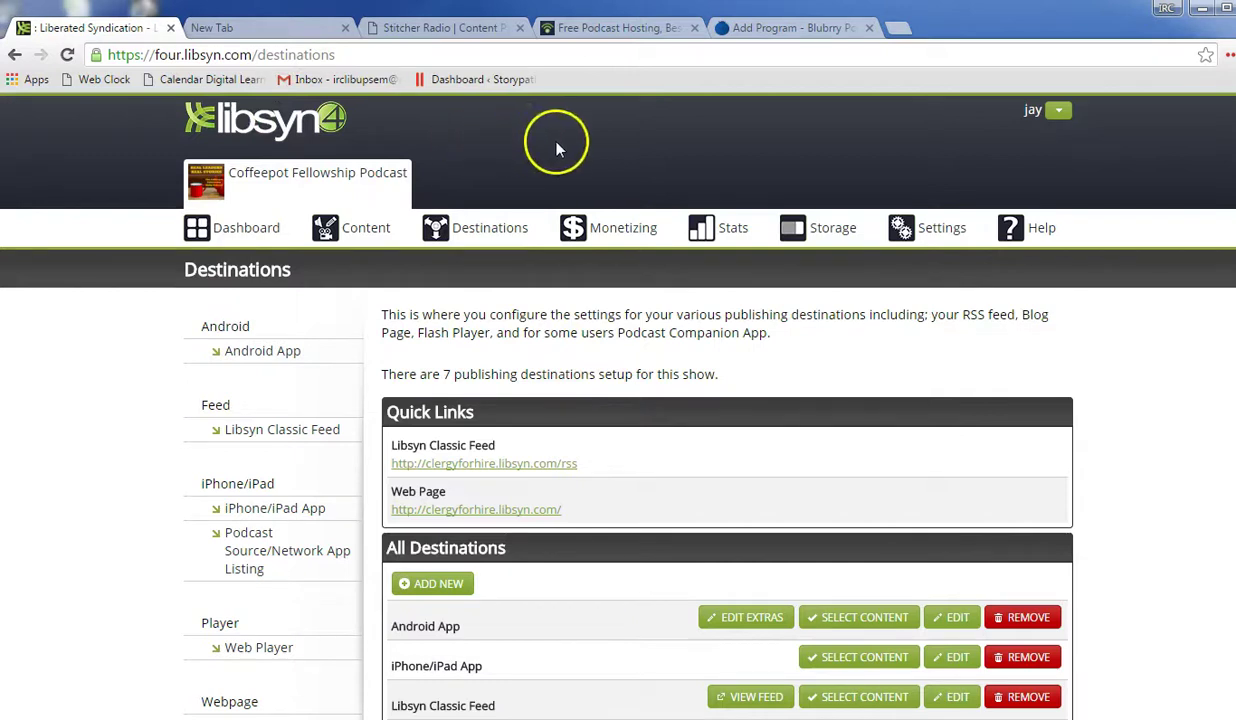
mouse_move(512, 232)
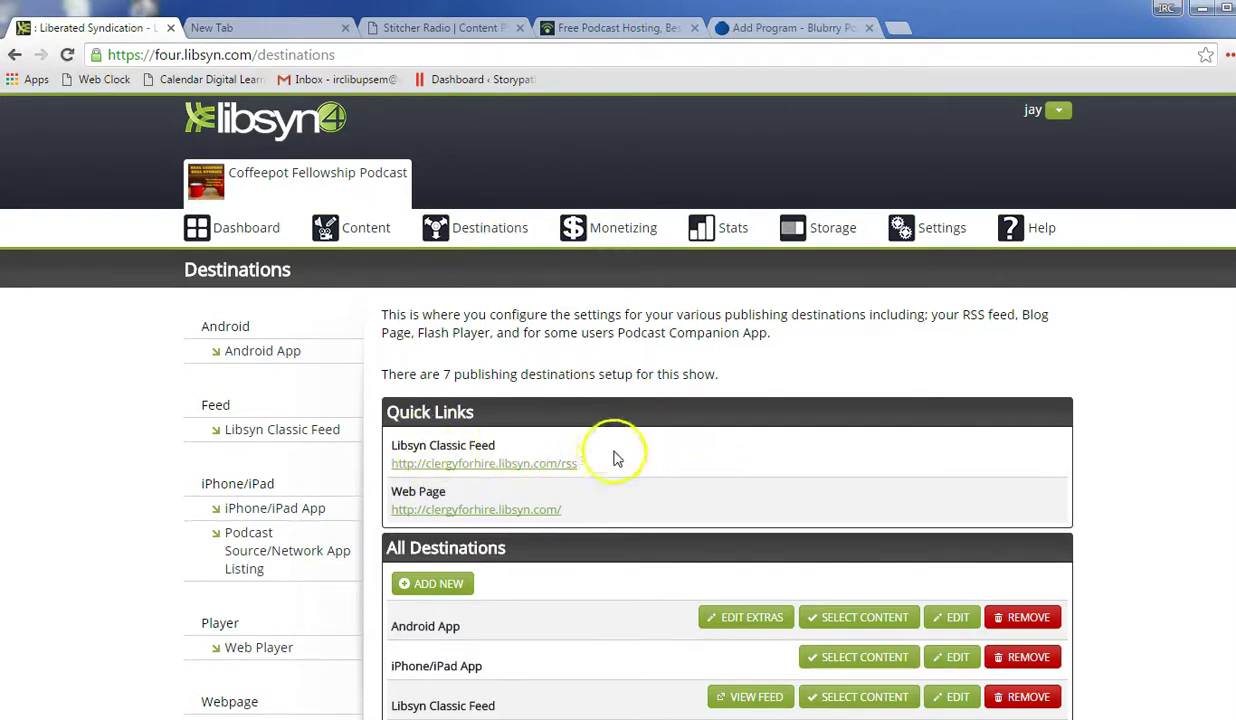
drag(582, 463, 372, 468)
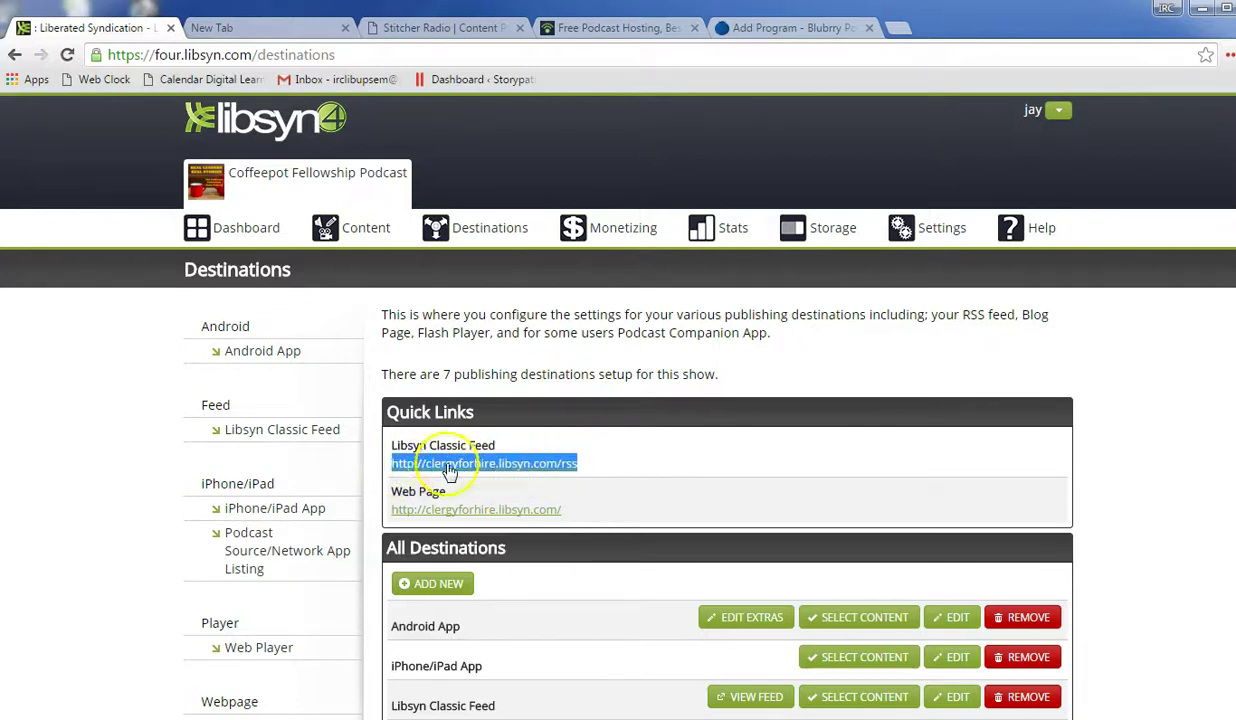
right_click(518, 468)
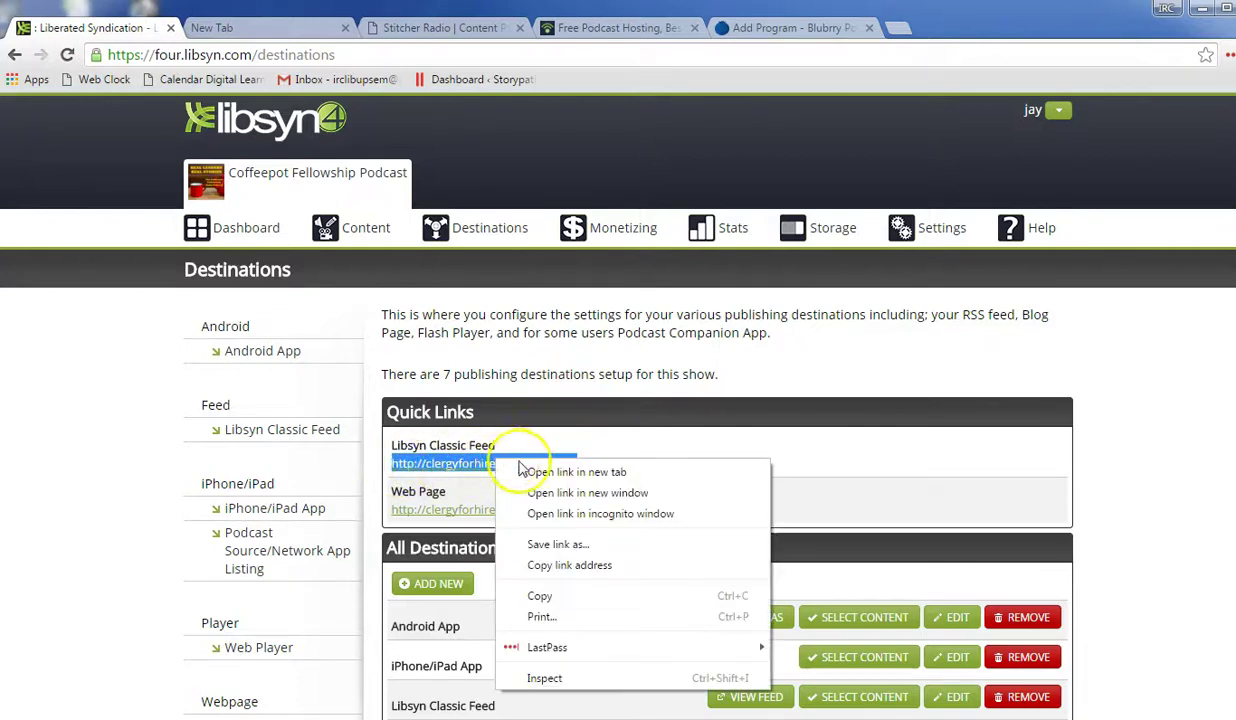
click(595, 599)
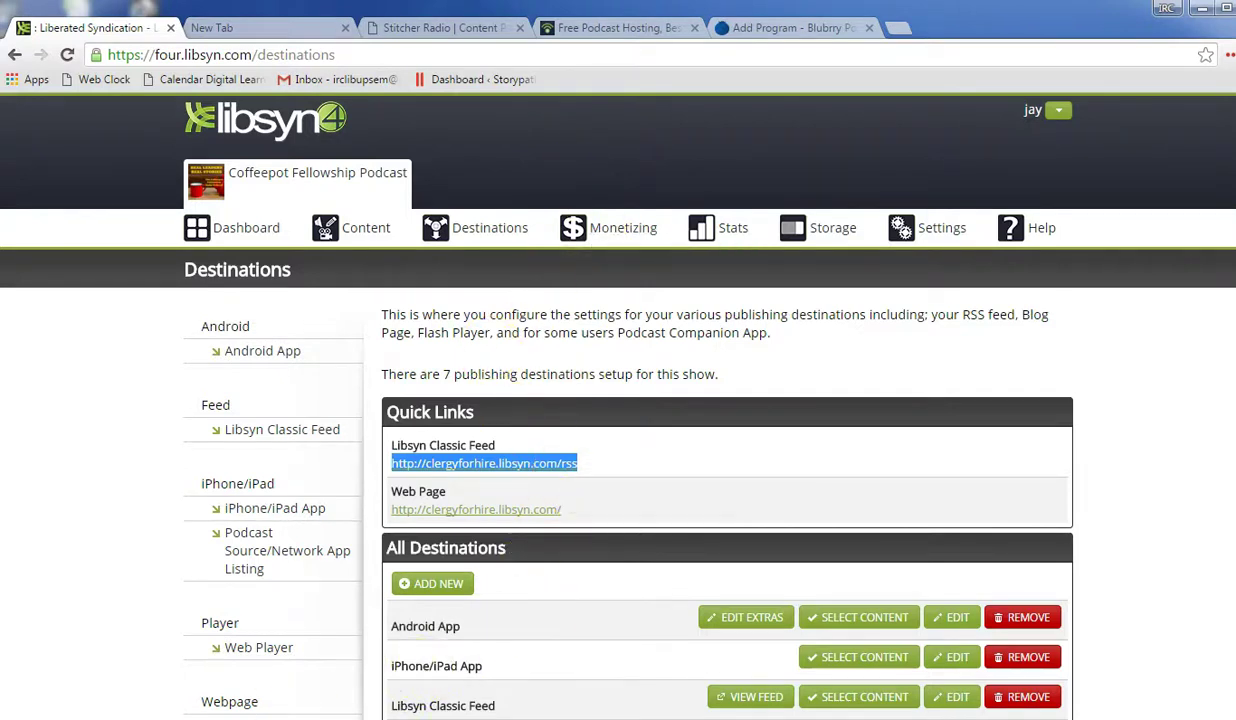
Bring iTunes forward and glance at the Podcasts store category choices.
mouse_move(139, 718)
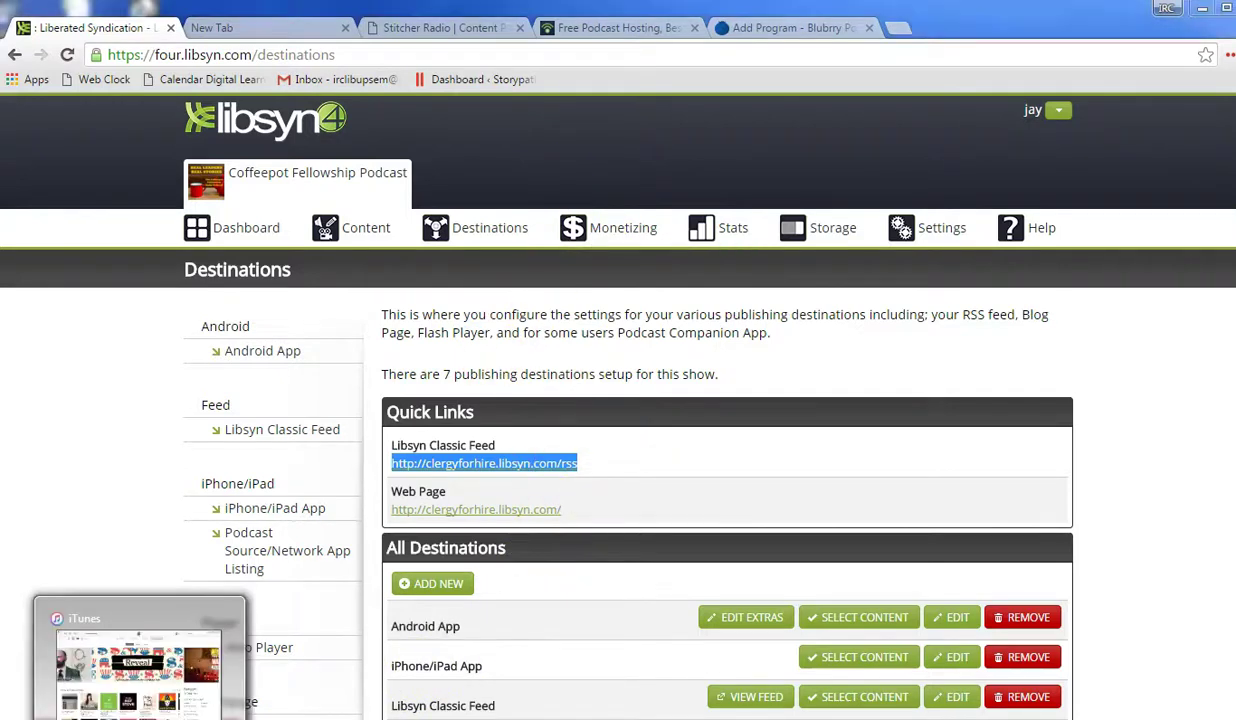
click(139, 665)
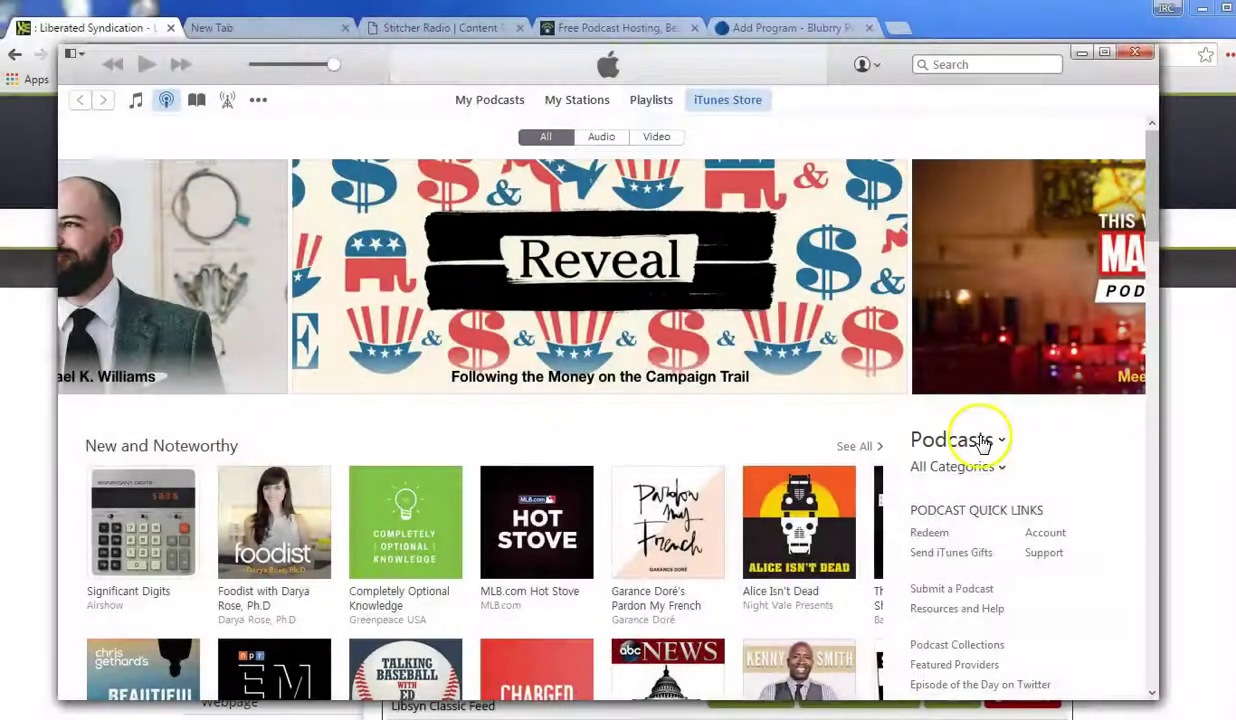
click(985, 438)
click(1052, 470)
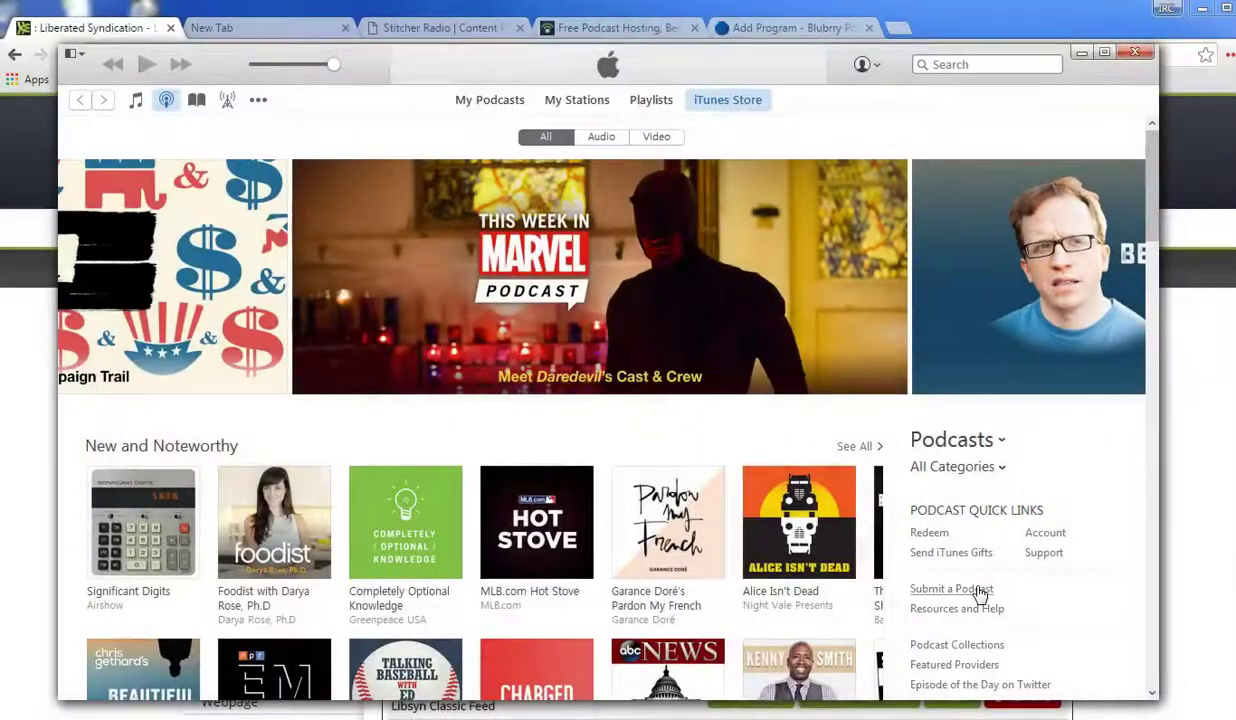
Choose Submit a Podcast and sign in to iTunes Connect's Podcast Providers page.
click(980, 592)
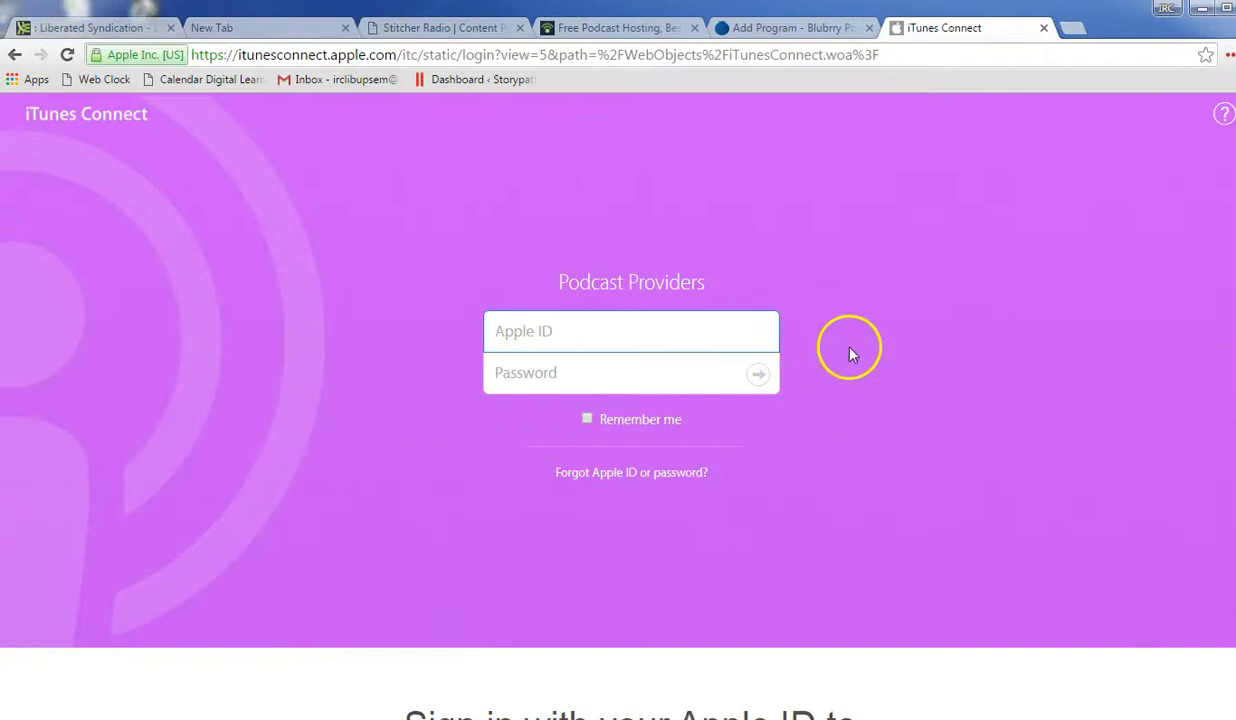
scroll(851, 354, down, 1)
scroll(855, 365, down, 1)
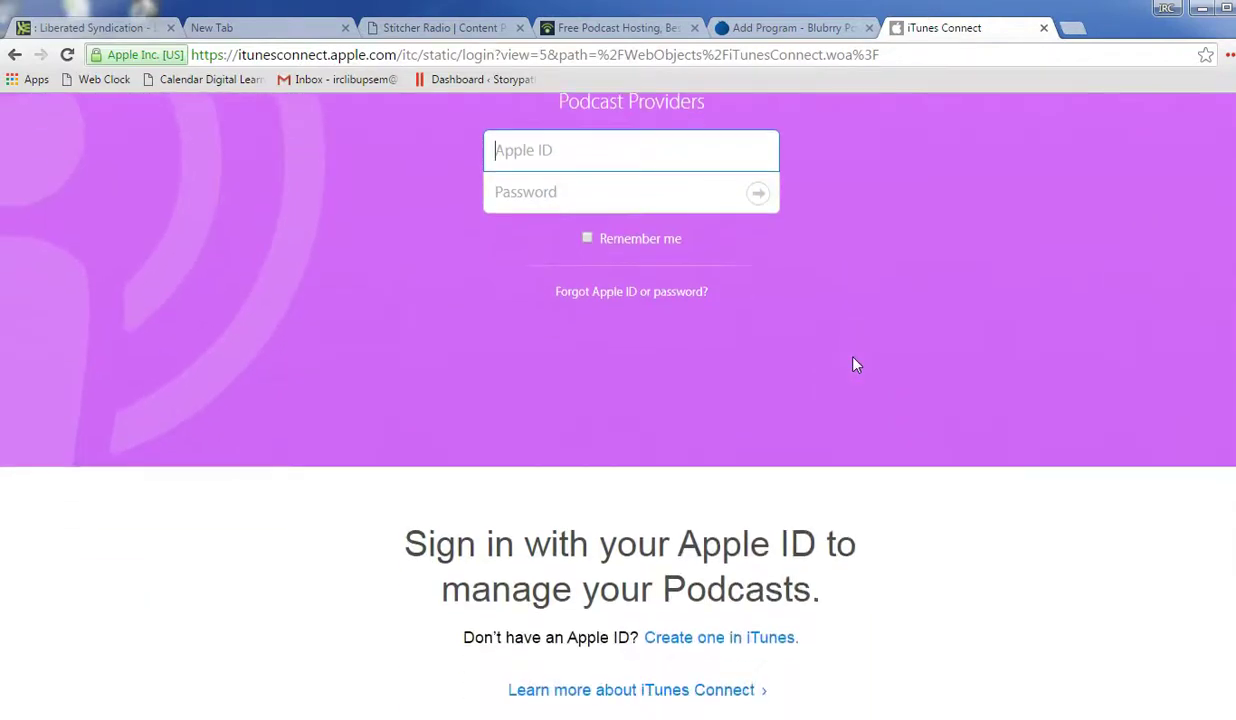
click(855, 356)
click(866, 352)
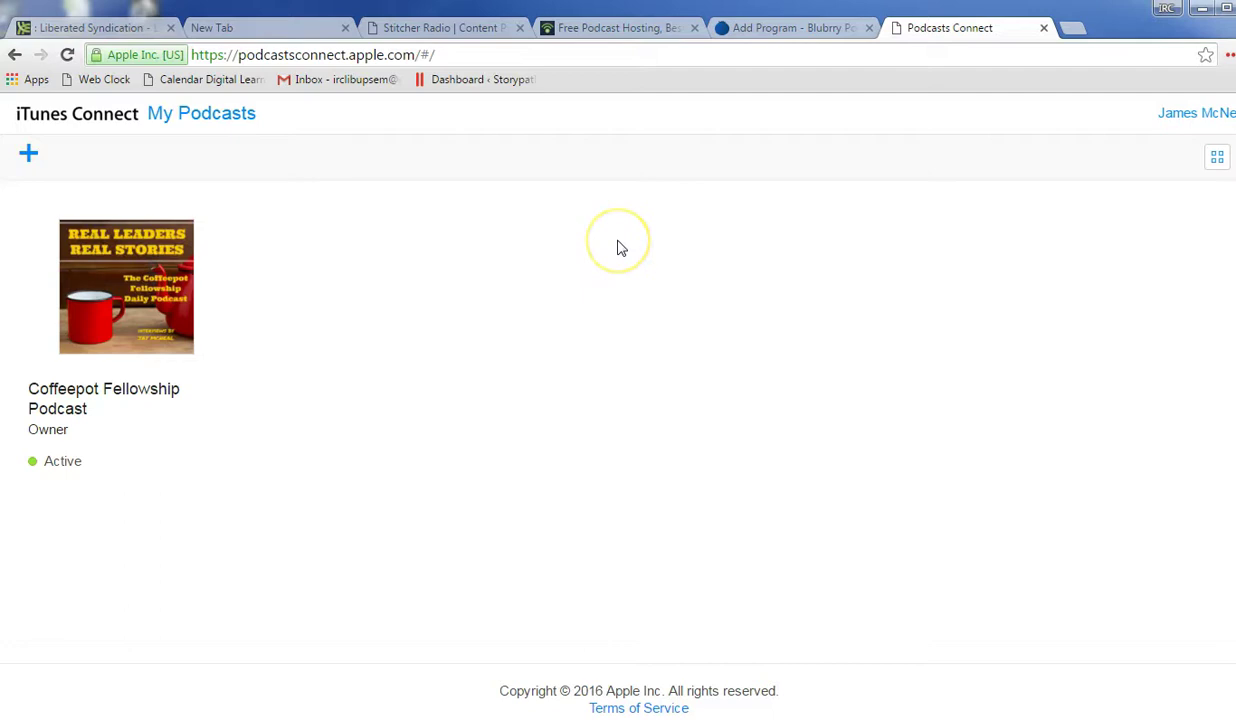
click(30, 156)
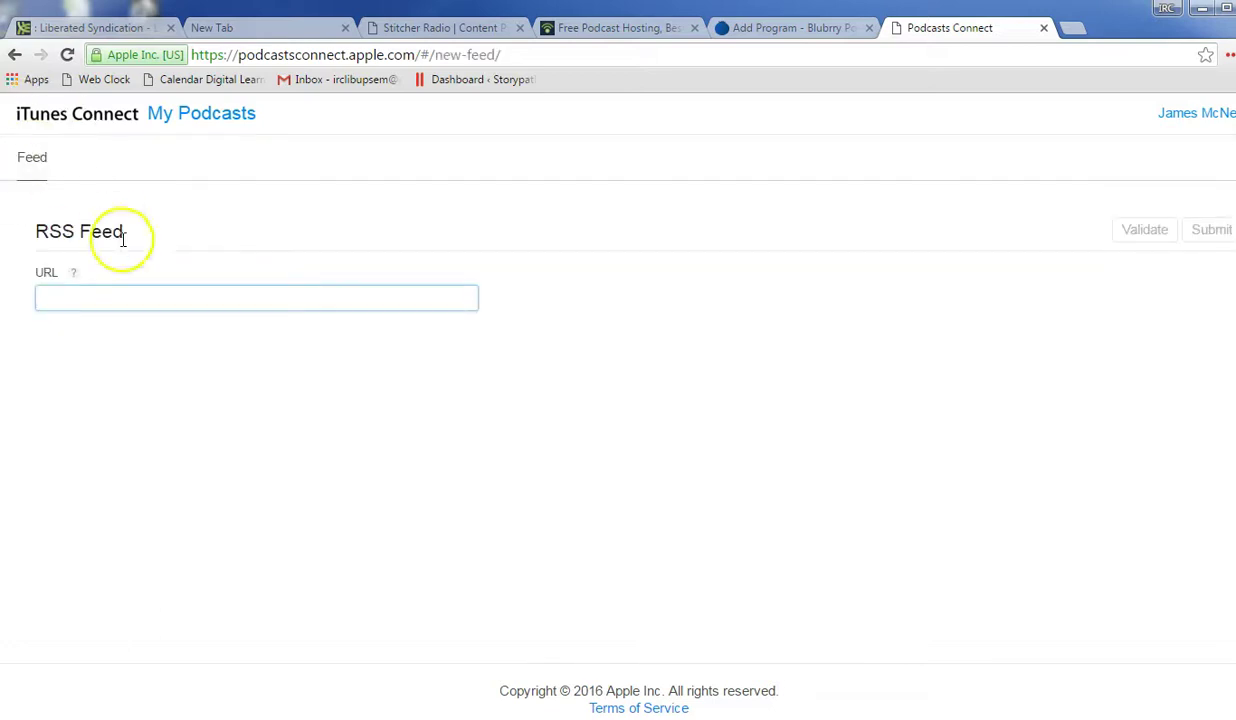
right_click(183, 309)
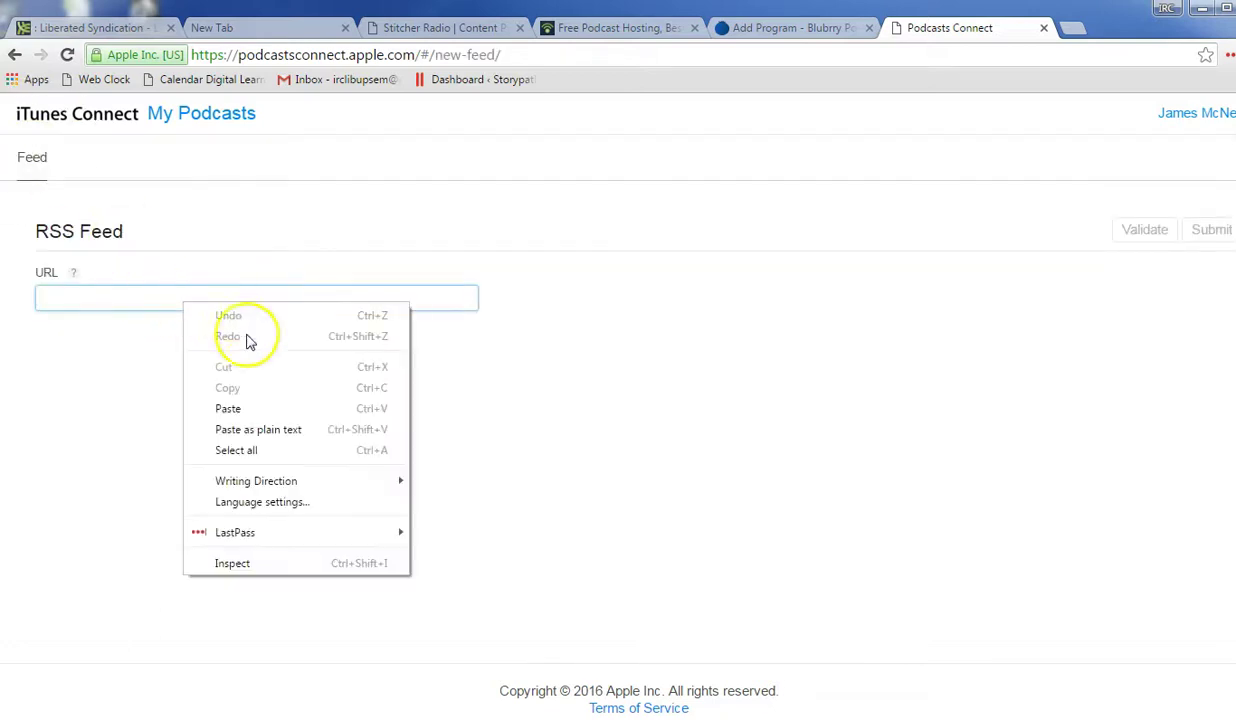
click(246, 408)
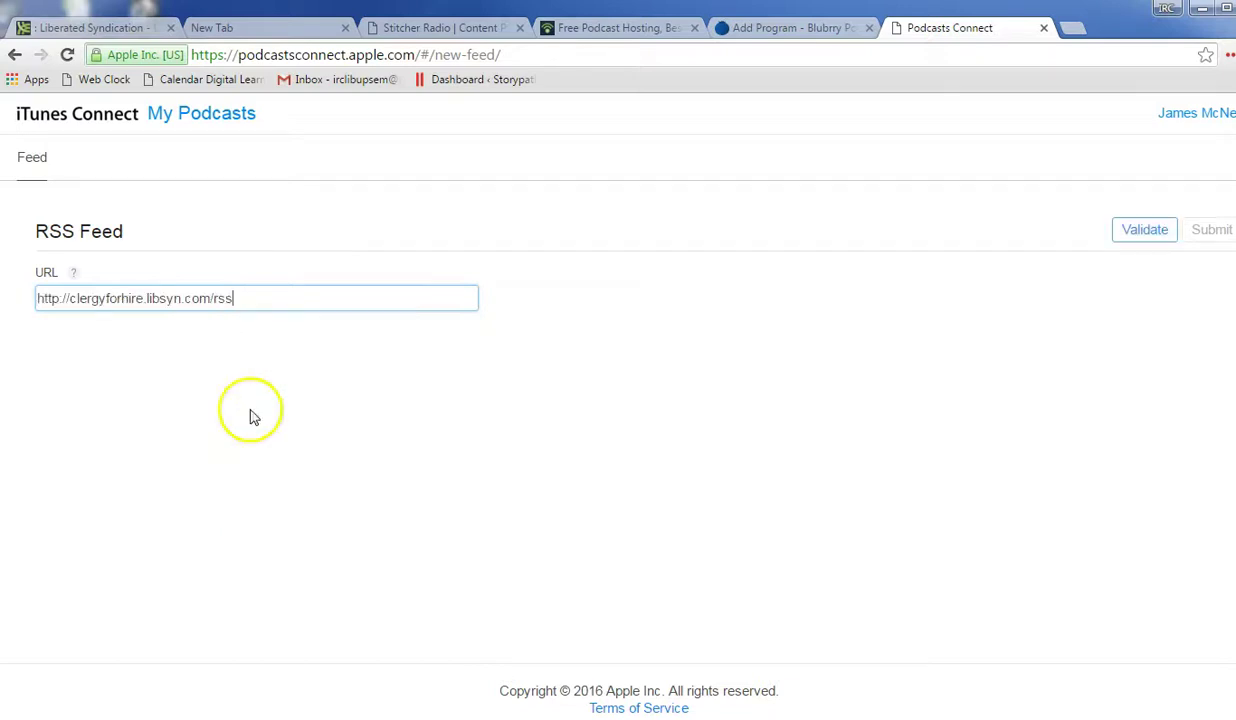
click(1146, 231)
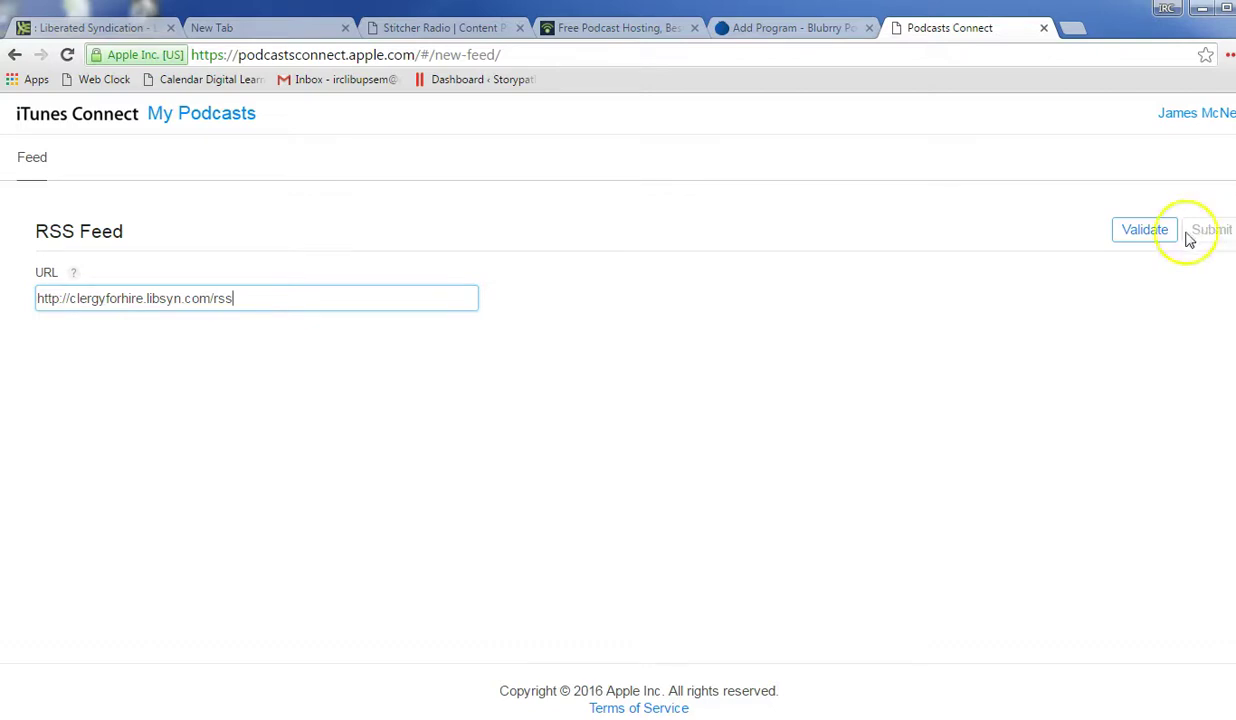
In the new tab, search Google for 'stitcher radio content provider'.
click(294, 37)
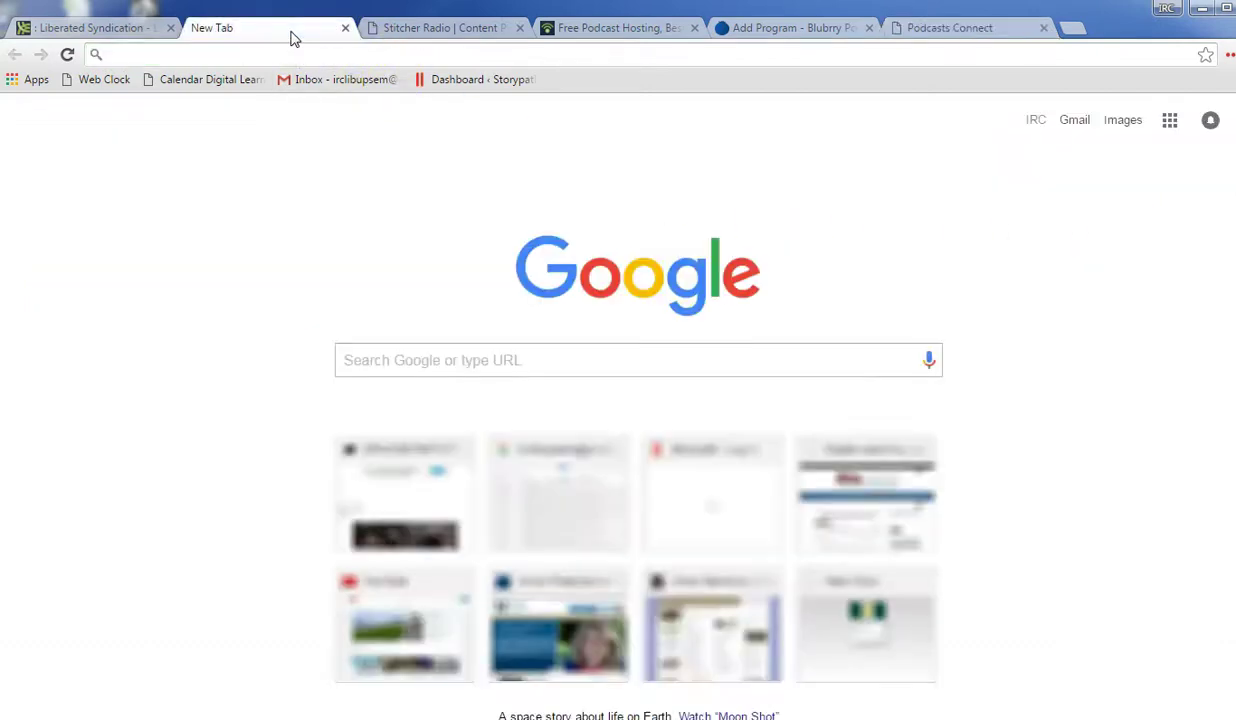
click(505, 165)
click(204, 55)
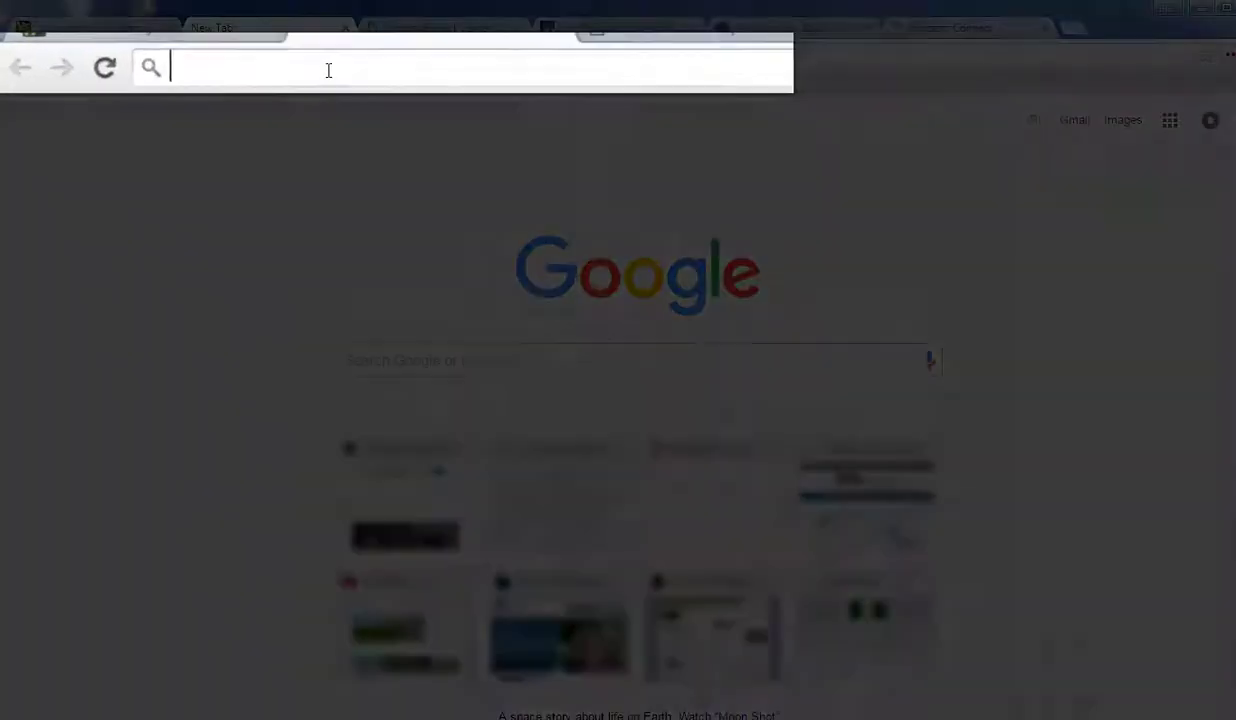
text(st)
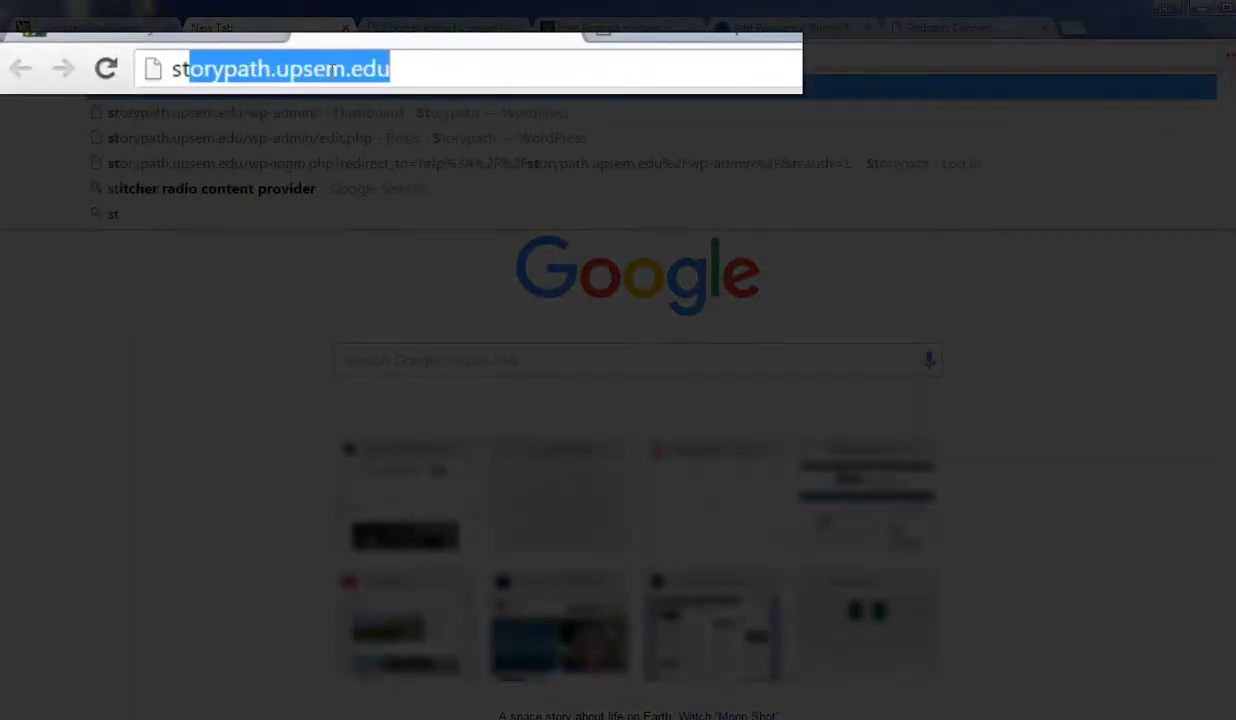
text(itch)
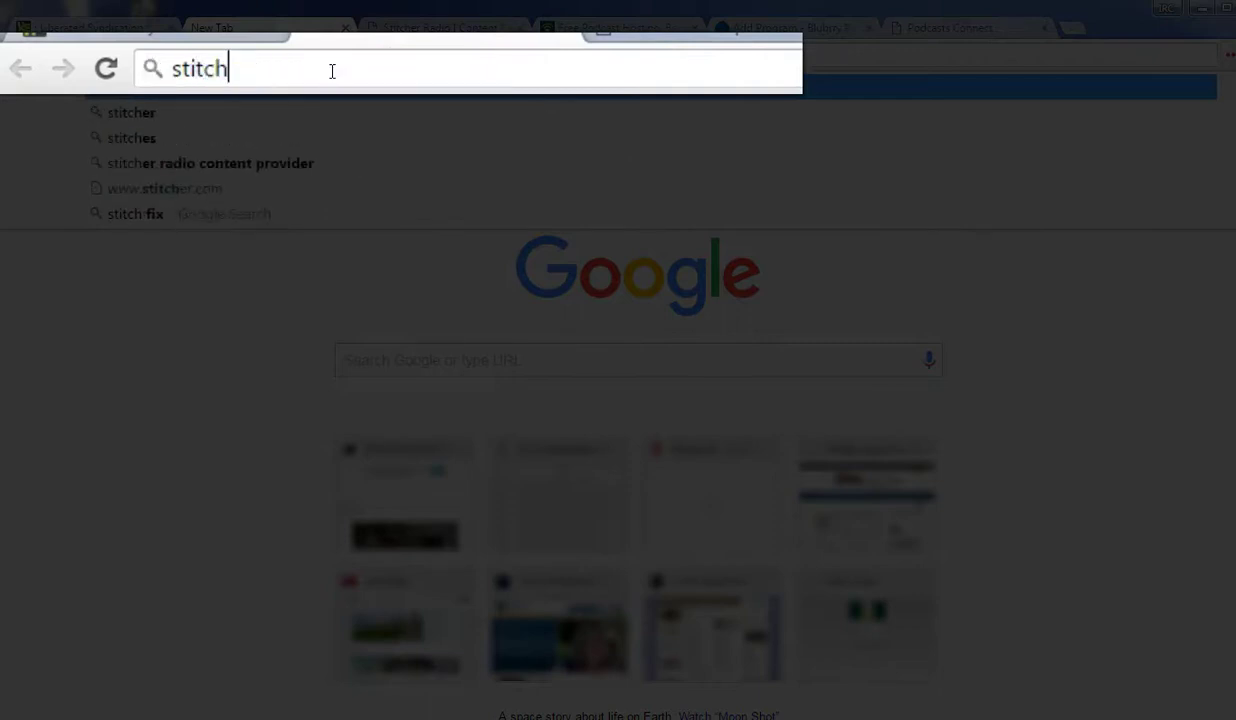
text(er radio co)
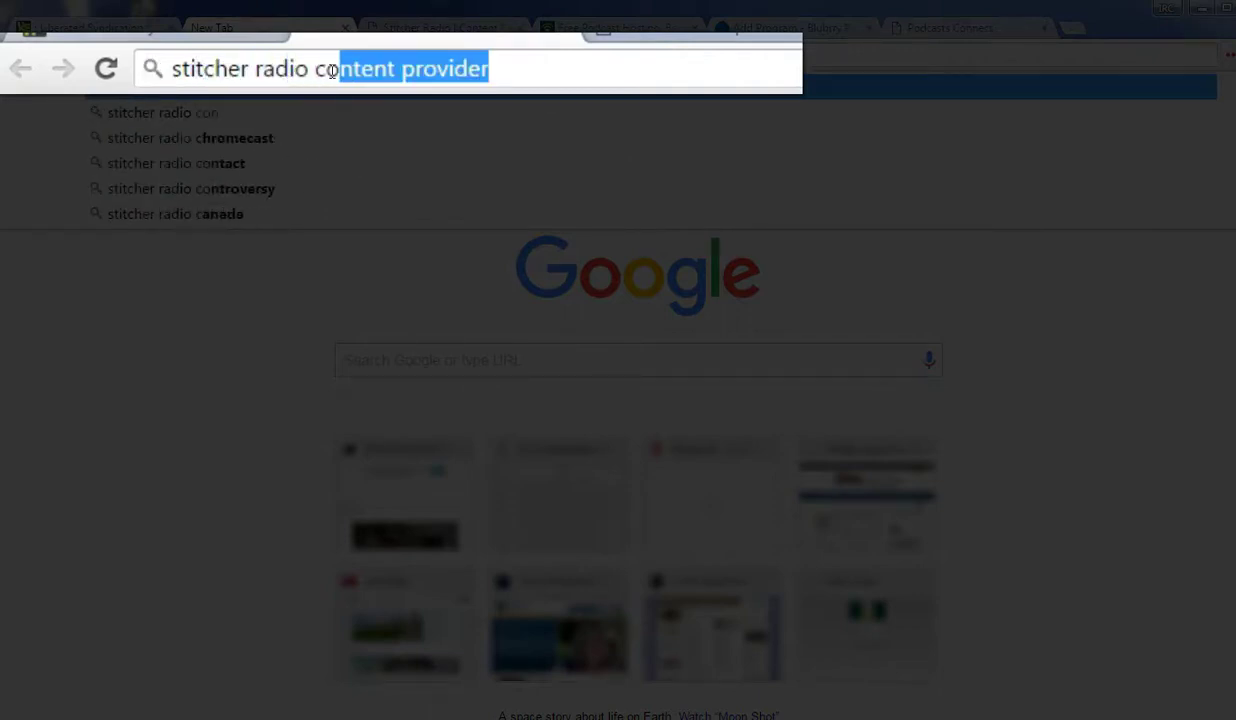
text(ntent provider)
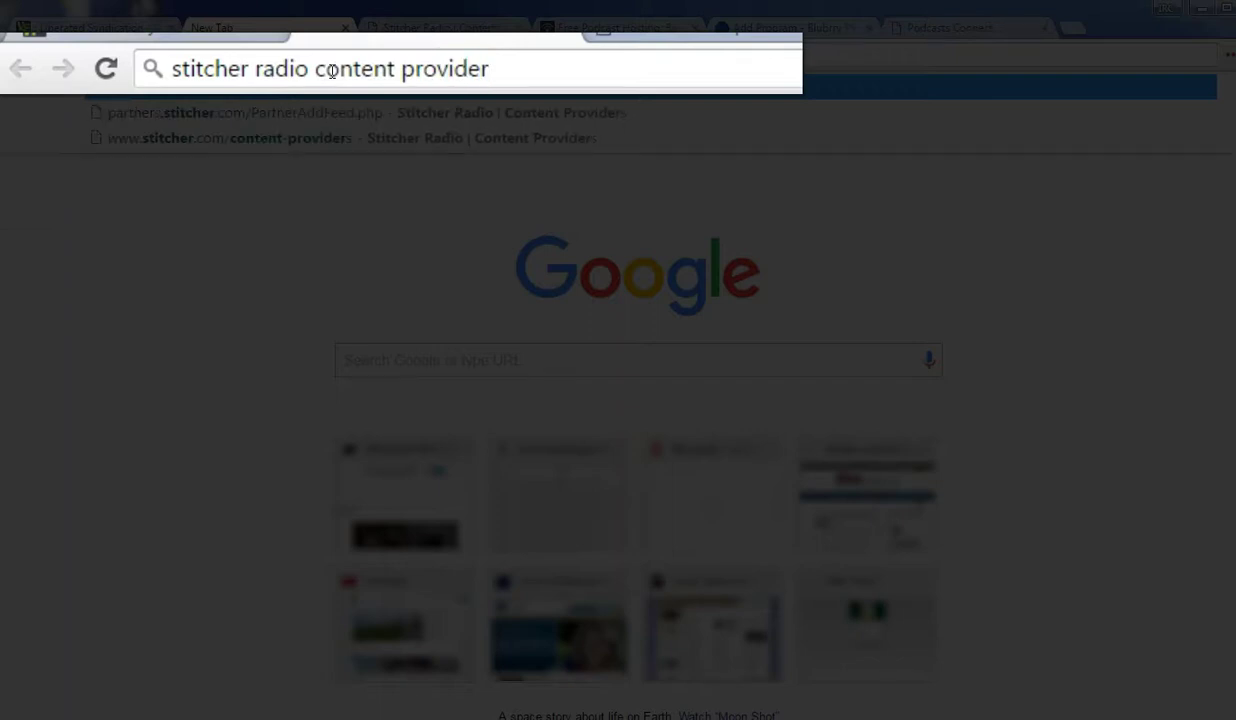
key(Return)
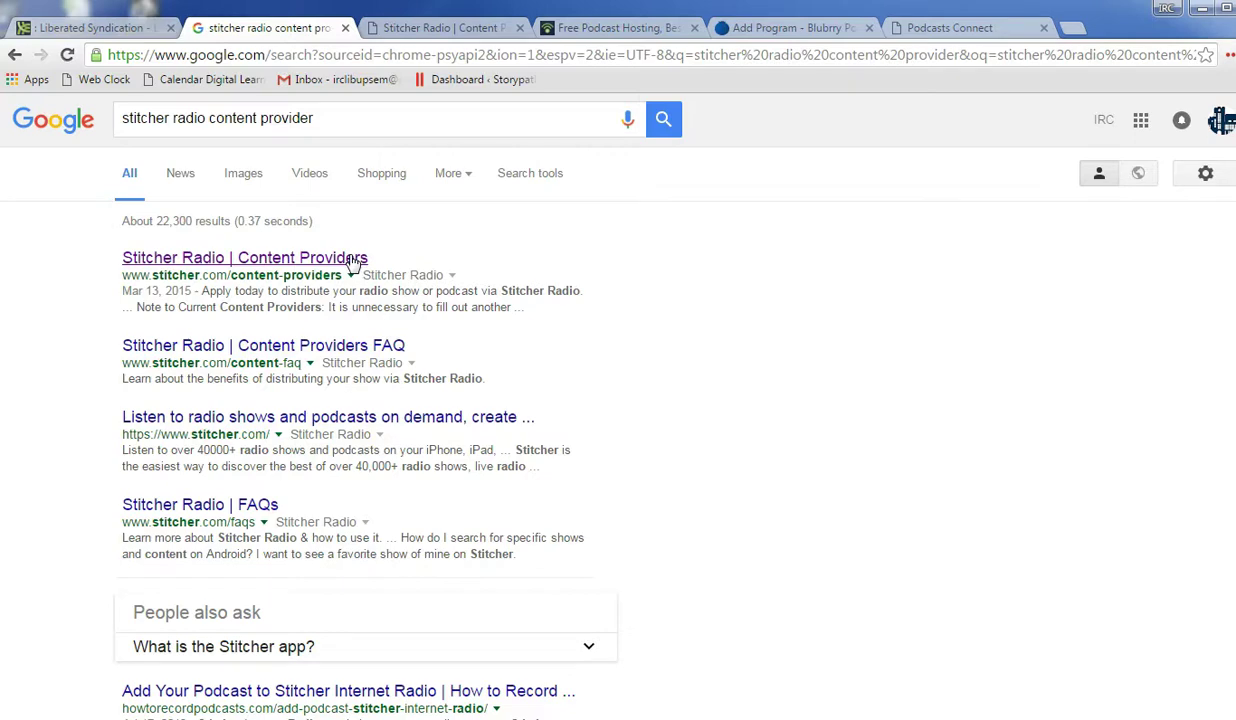
Open the Stitcher Radio | Content Providers result and tick the terms-and-conditions agreement.
click(352, 262)
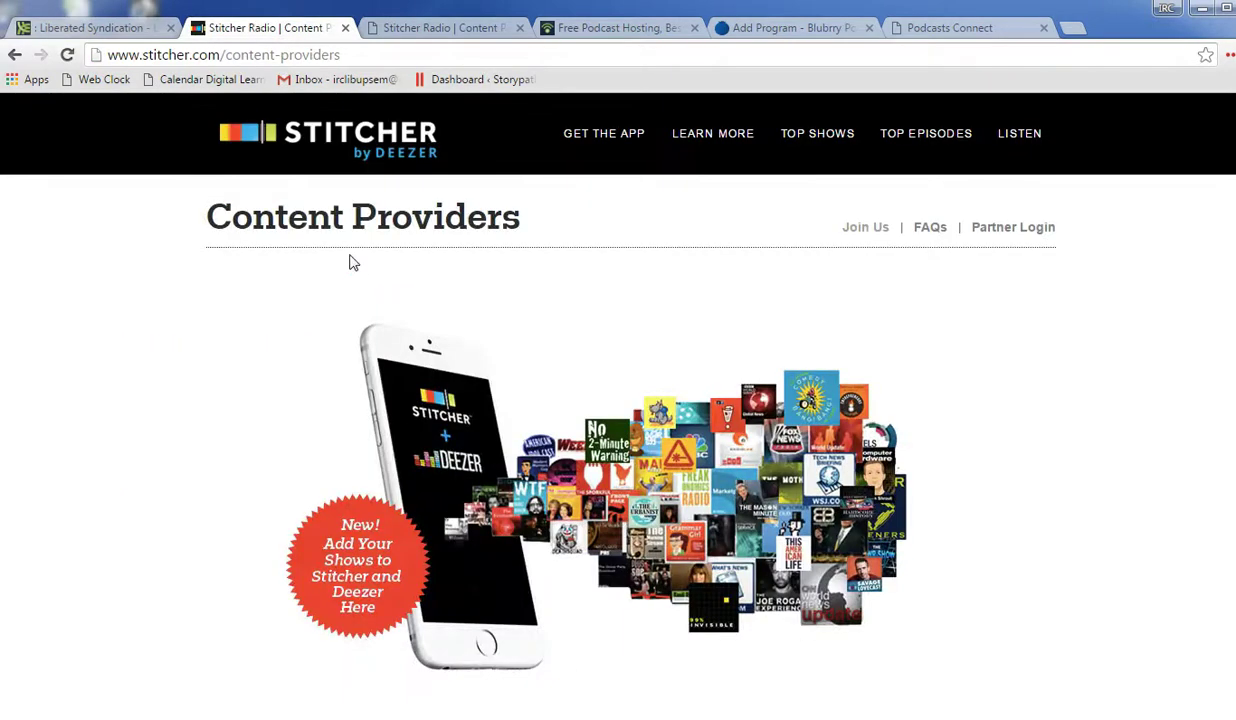
scroll(990, 359, down, 3)
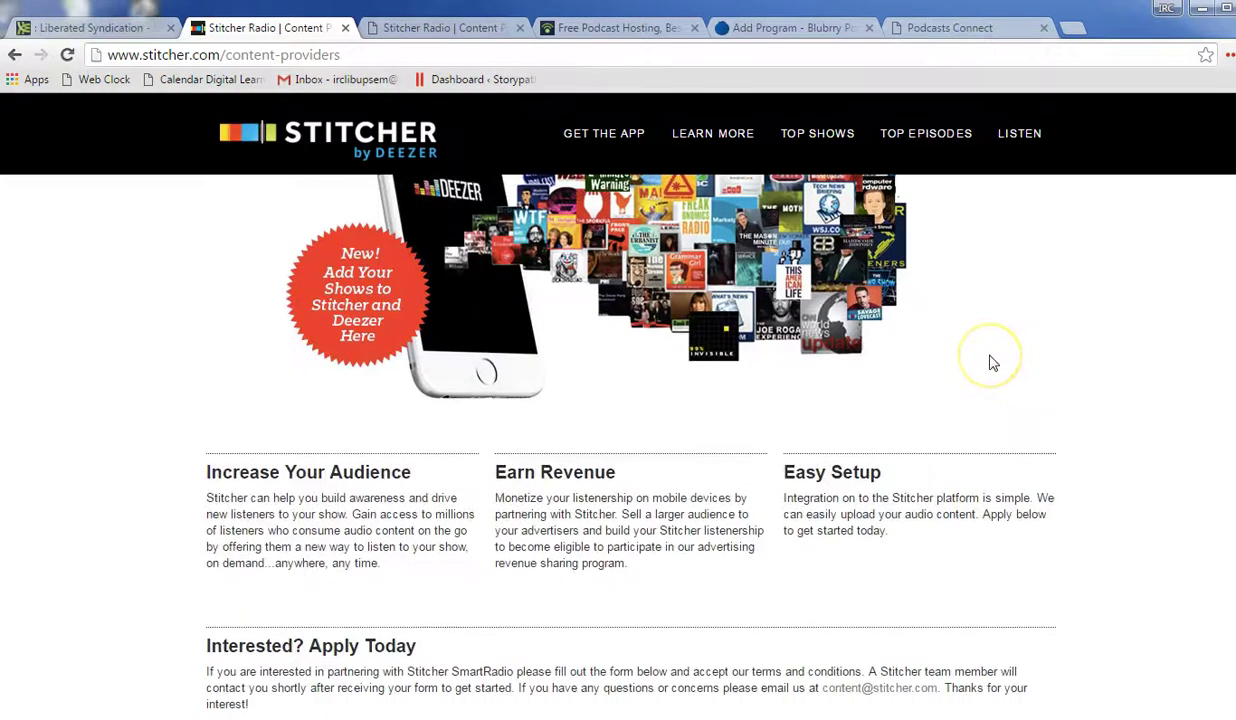
scroll(990, 363, down, 2)
scroll(990, 363, down, 1)
scroll(990, 363, down, 2)
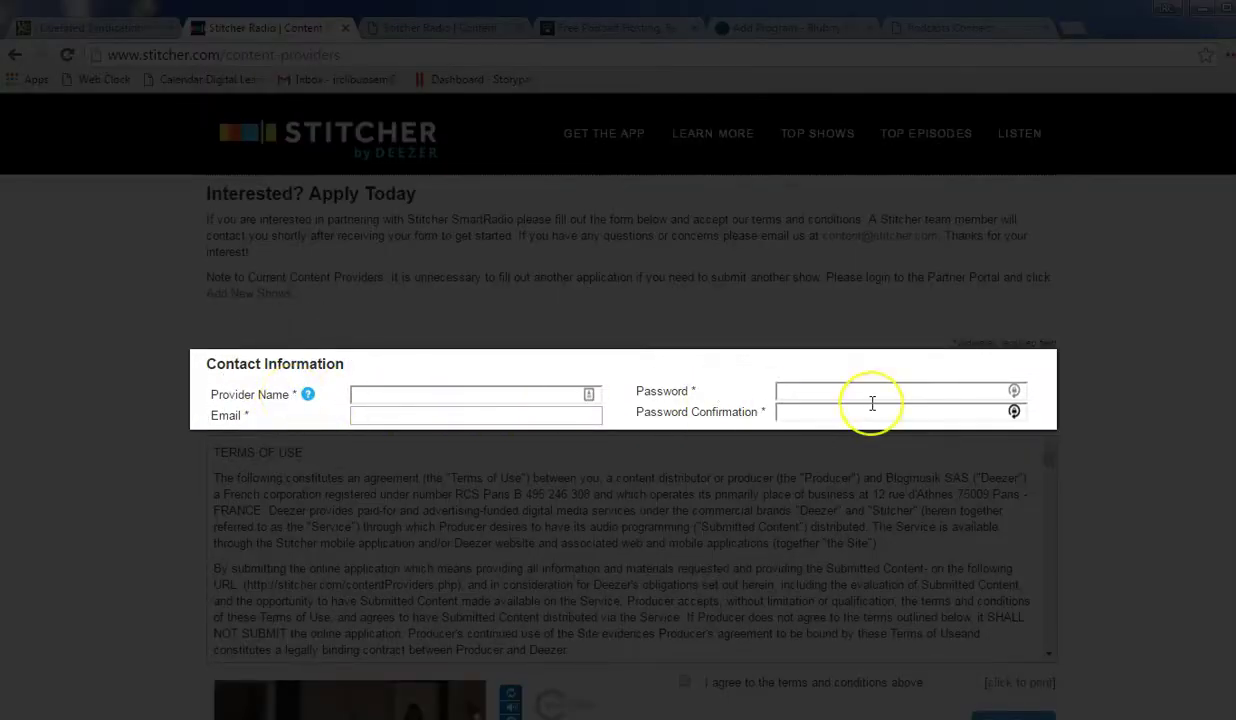
scroll(990, 418, down, 2)
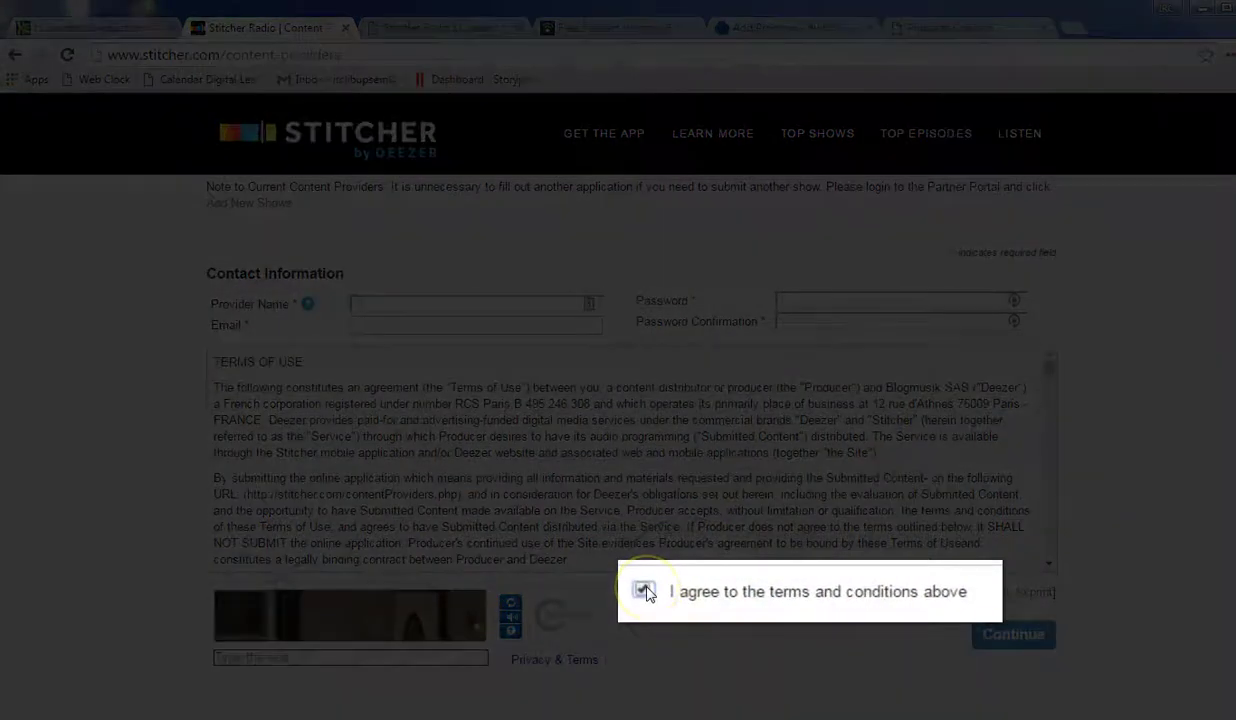
click(676, 592)
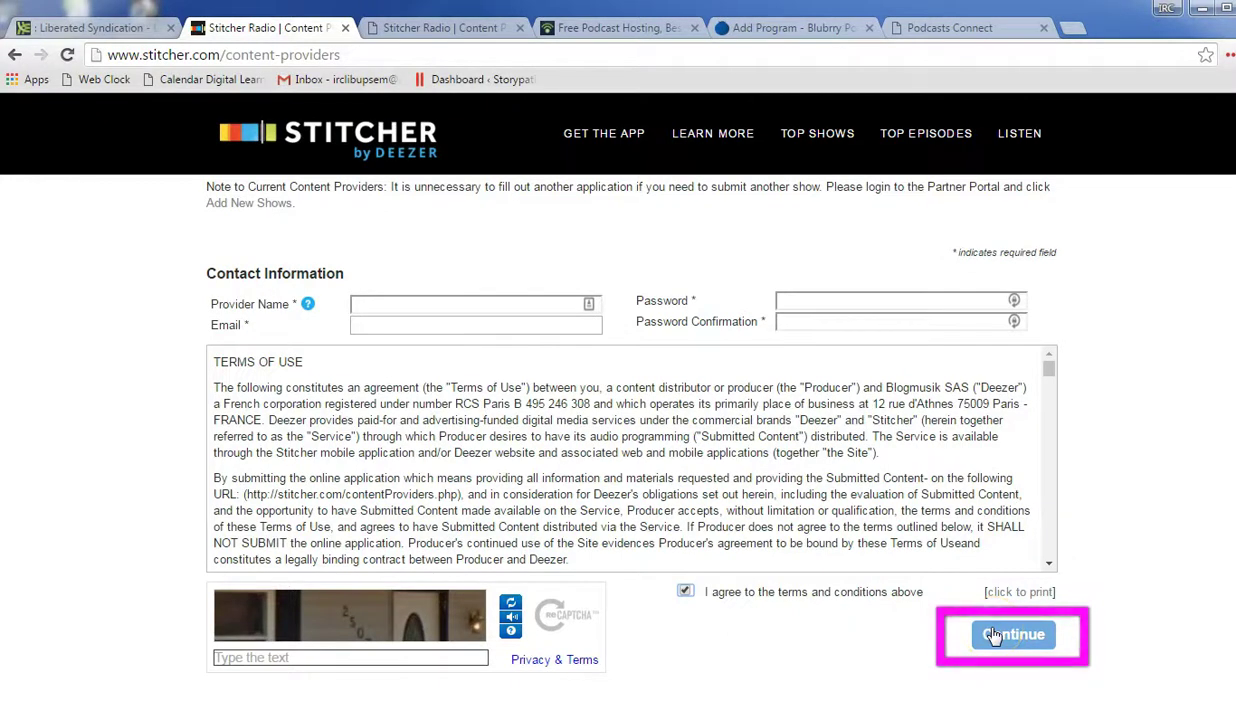
On the Stitcher add-feed page, paste the Libsyn feed URL into RSS Feed URL.
click(467, 27)
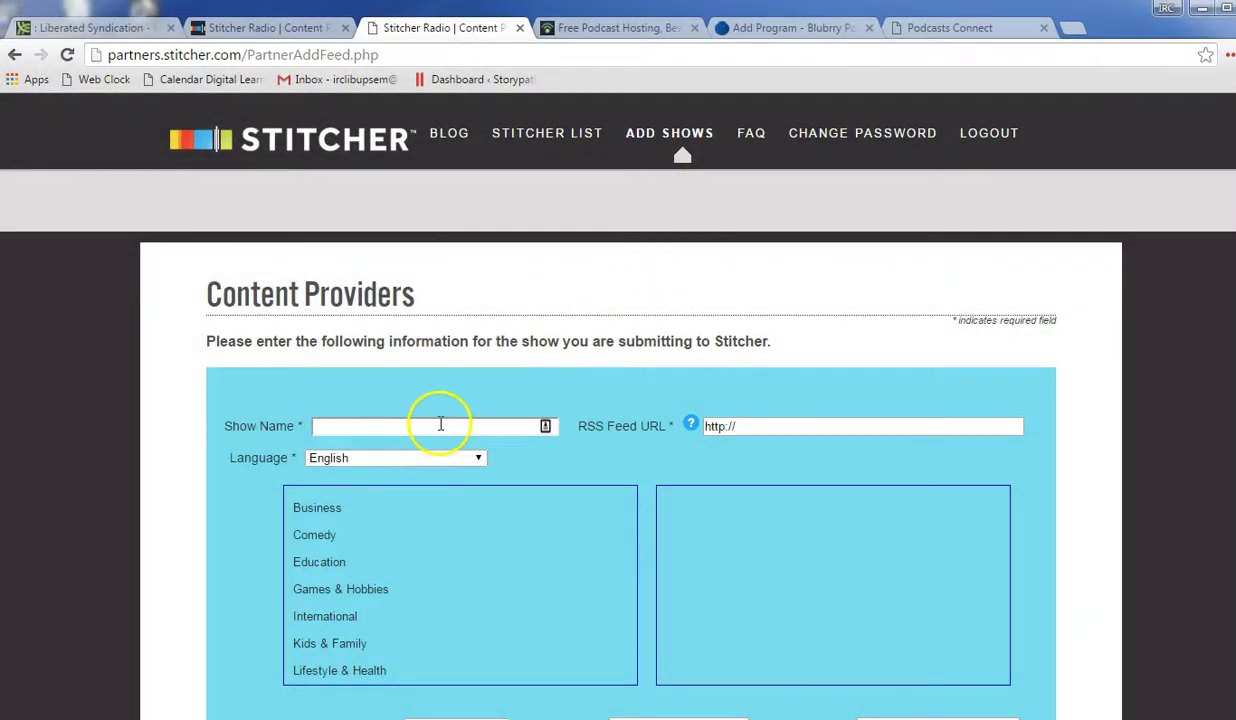
triple_click(858, 427)
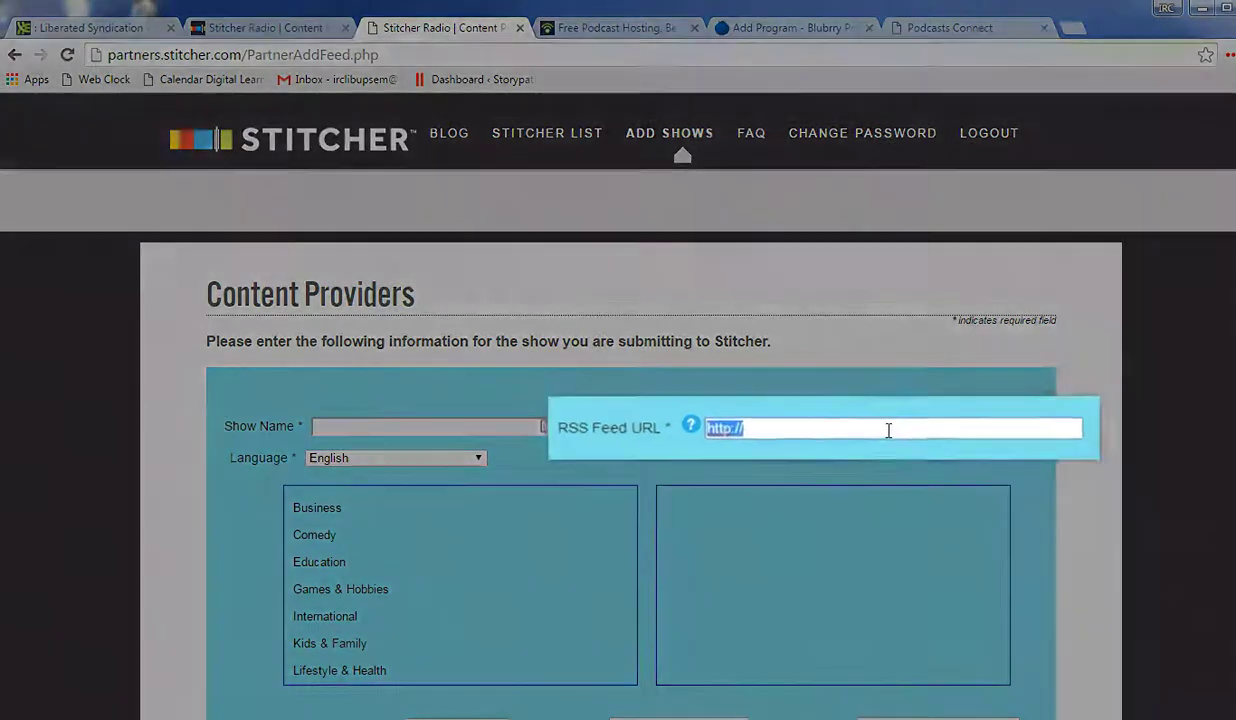
text(http://clergyforhire.libsyn.com/rss)
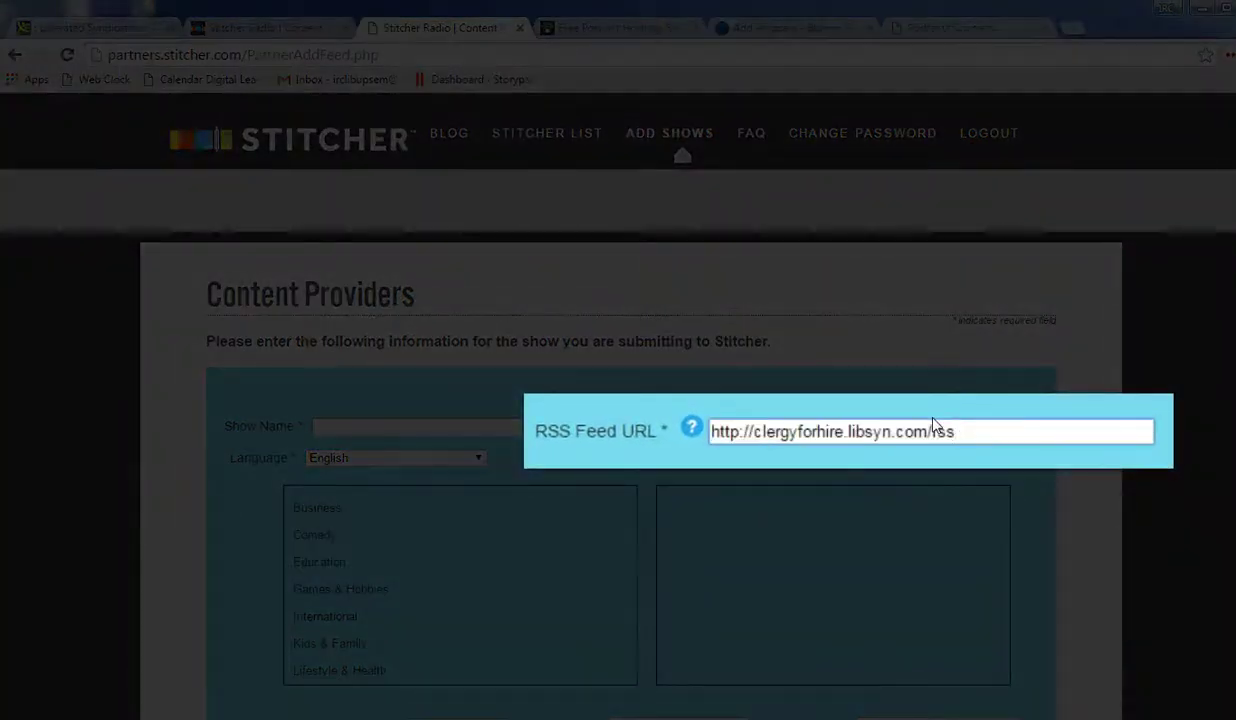
click(940, 428)
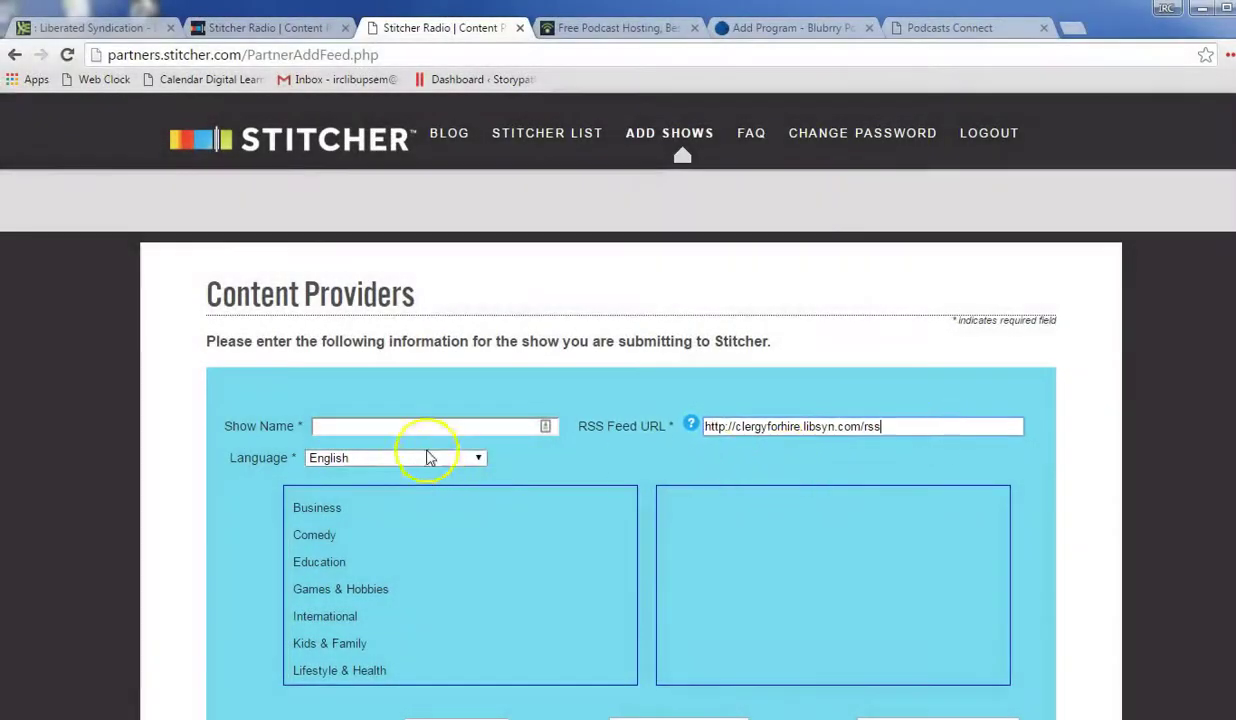
Enter 'The Coffeepot Fellowship Podcast' as the Show Name.
click(393, 428)
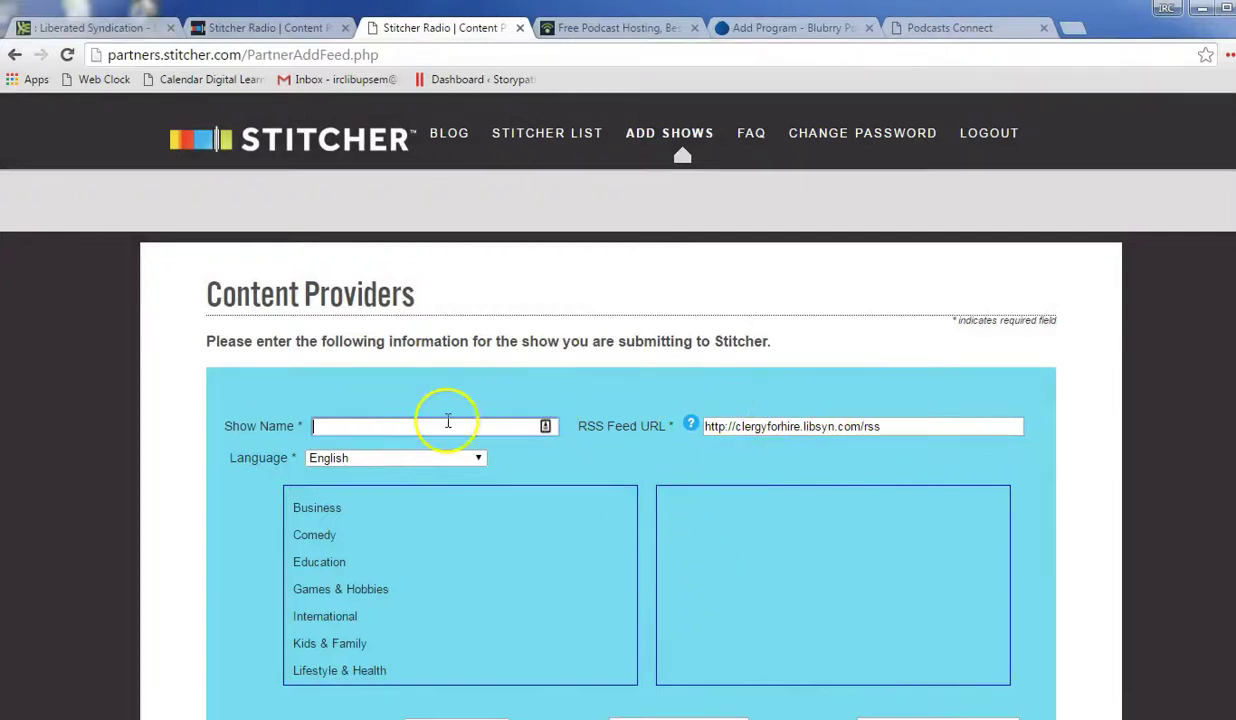
scroll(422, 421, down, 1)
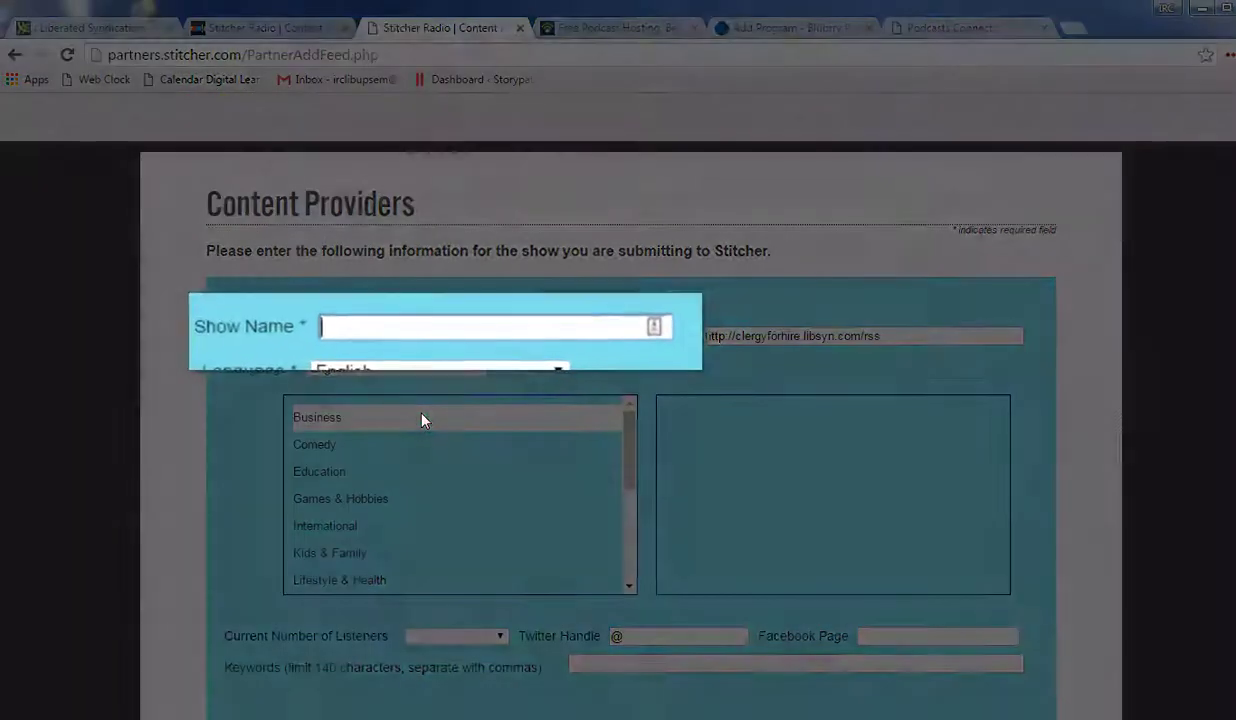
text(The Cff)
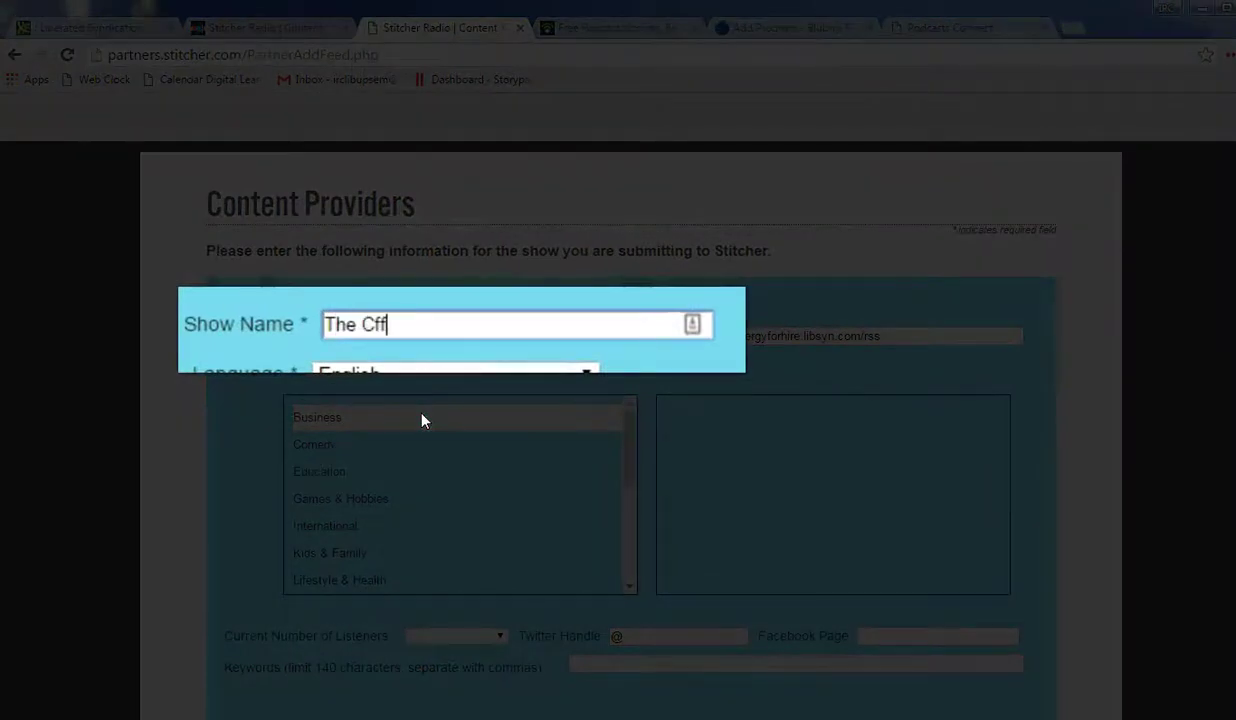
key(BackSpace)
key(BackSpace)
text(offeepot Fellowship )
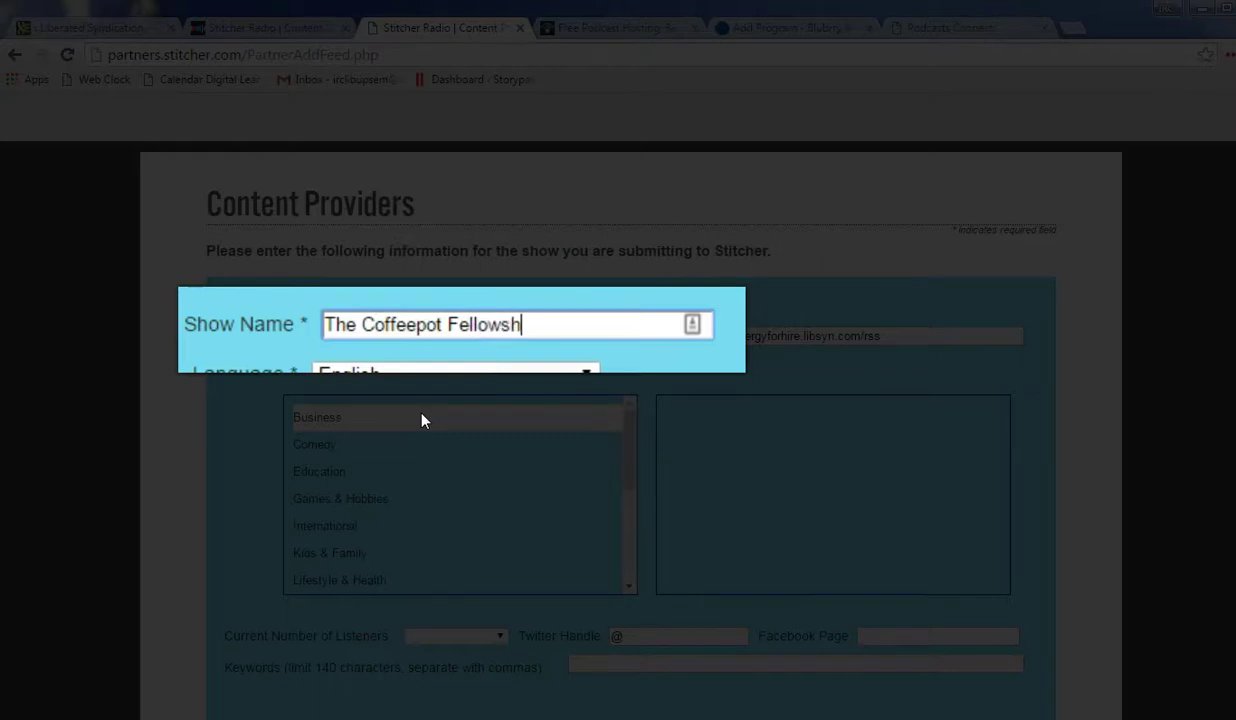
text(Podcast)
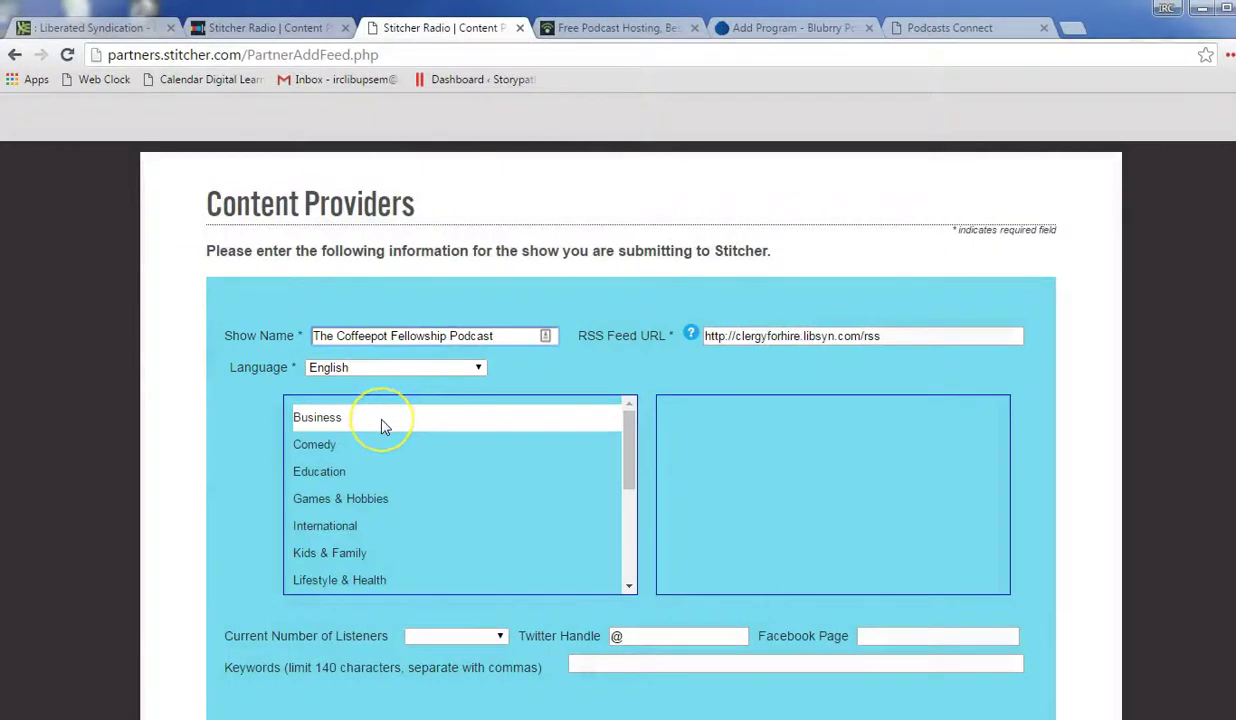
Choose Business > Entrepreneurship as category and enter keywords 'Interview, faith leaders,'.
click(381, 425)
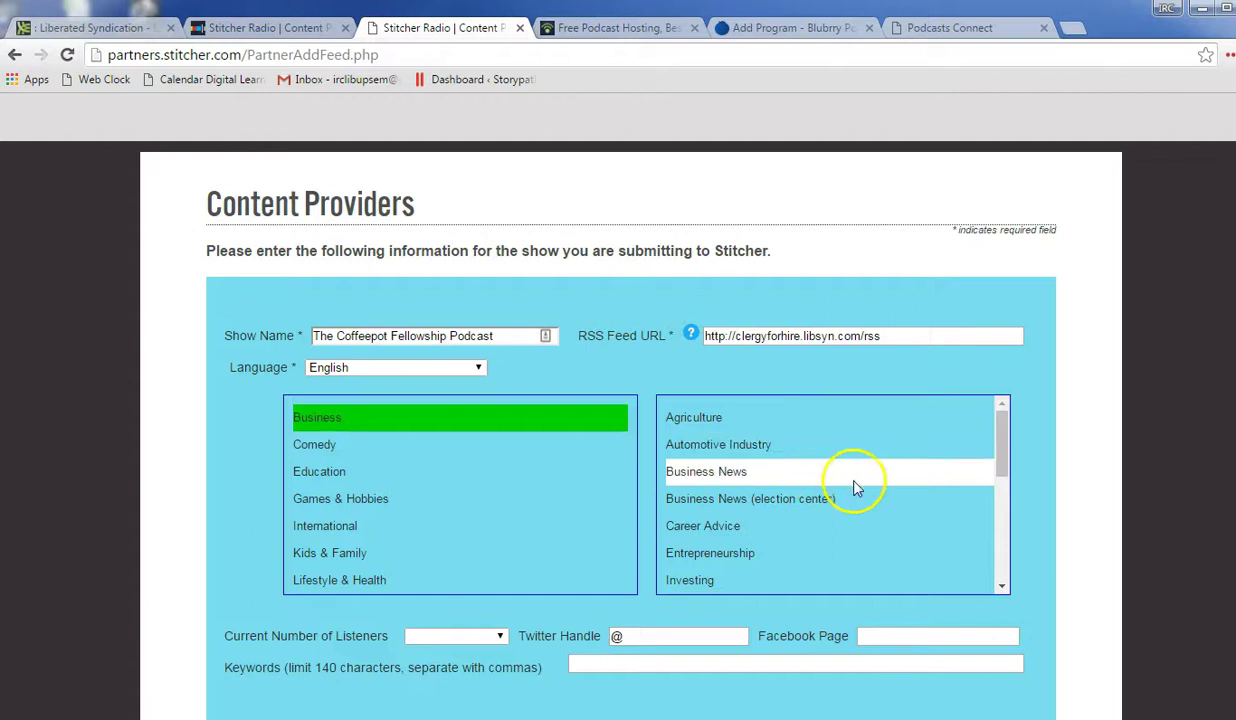
click(828, 555)
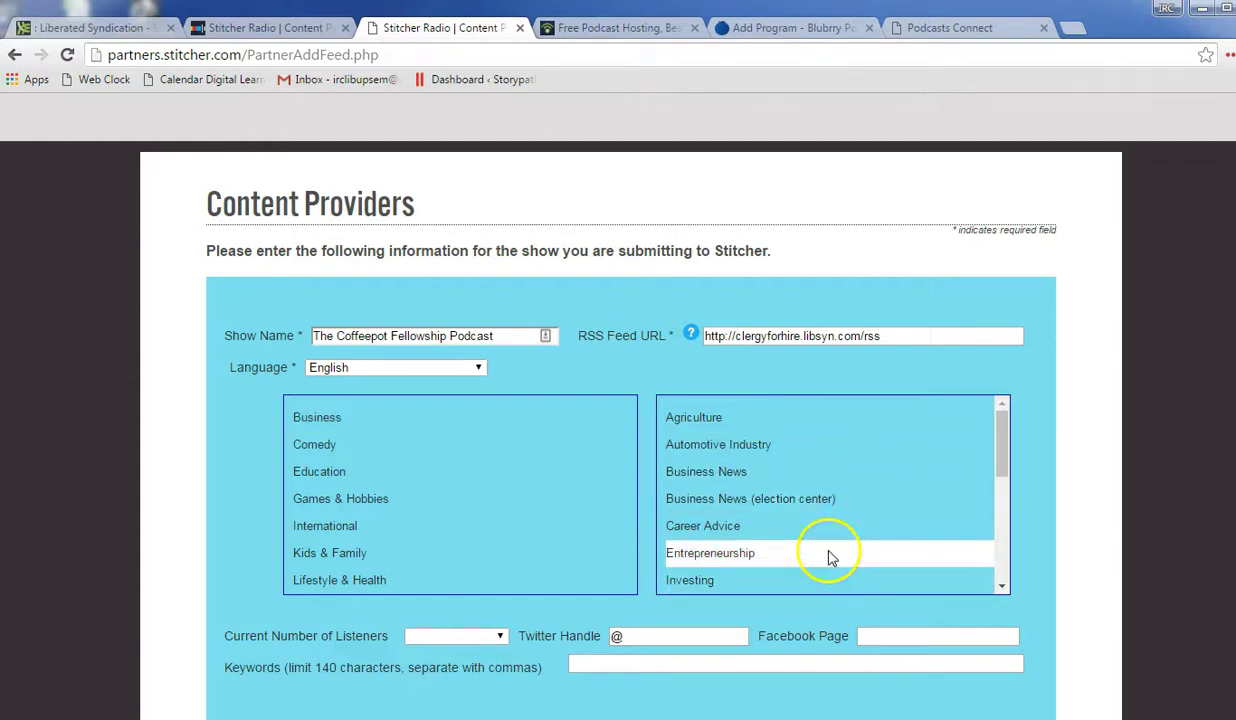
scroll(257, 520, down, 1)
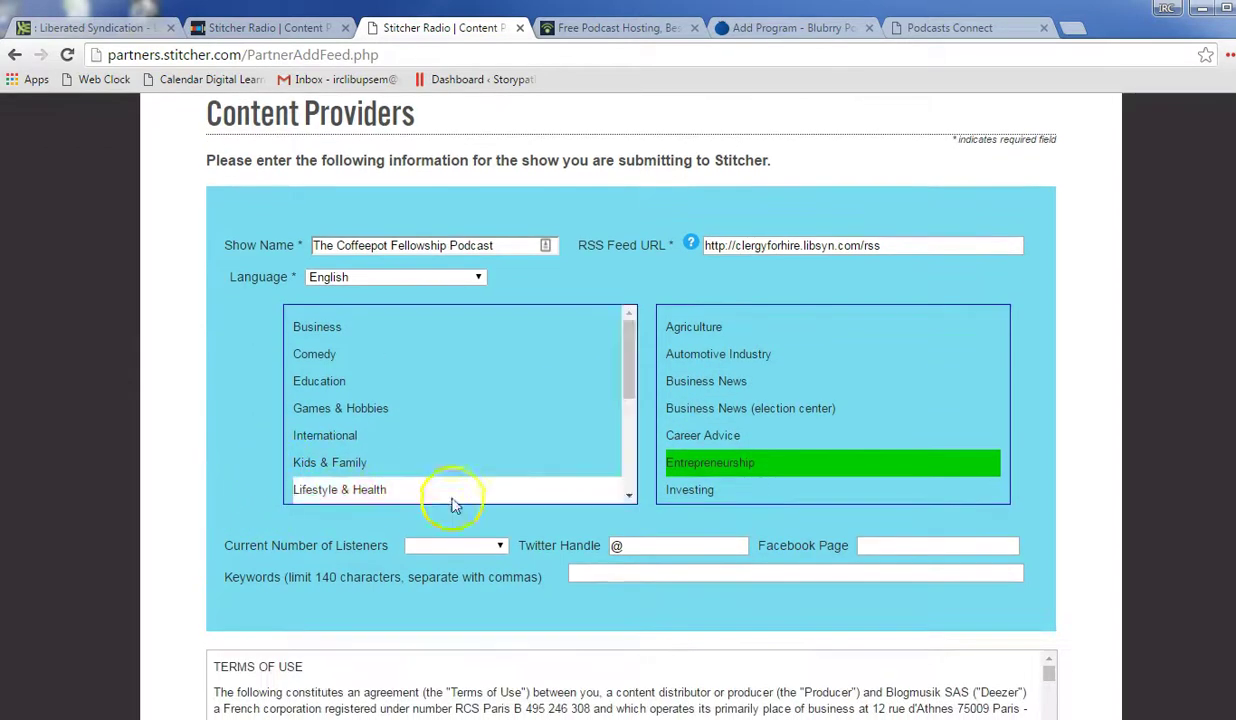
click(678, 551)
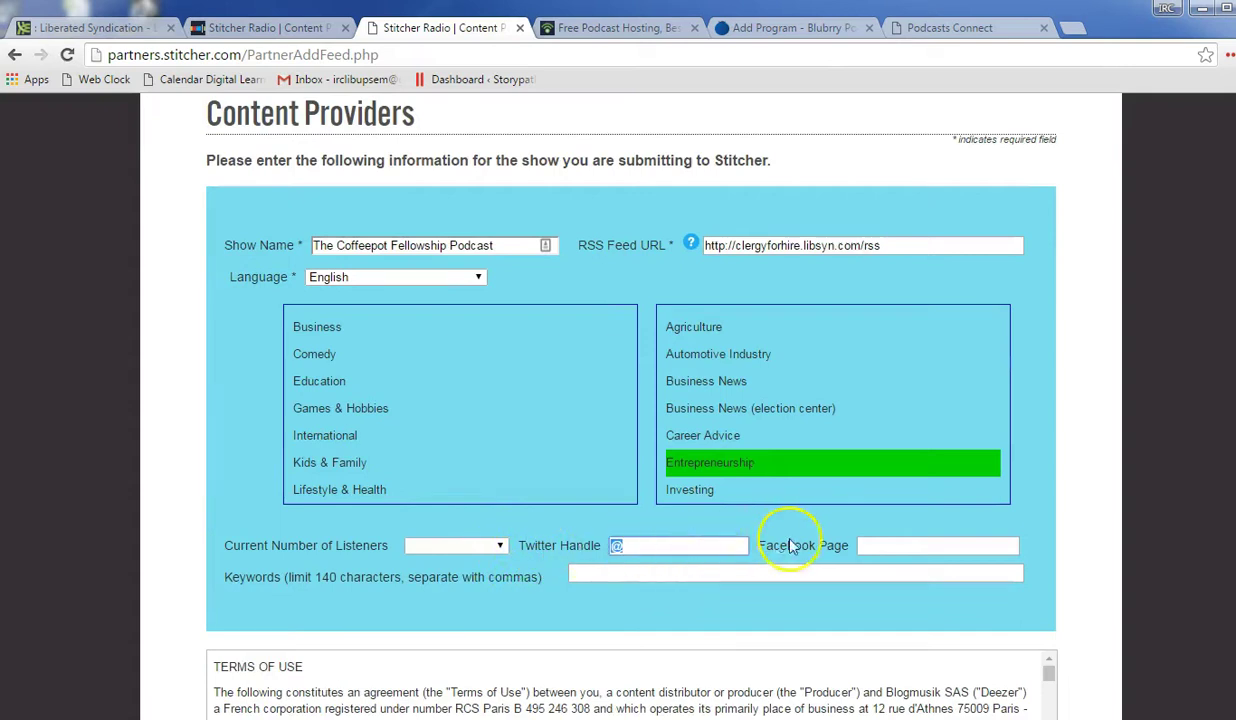
click(899, 546)
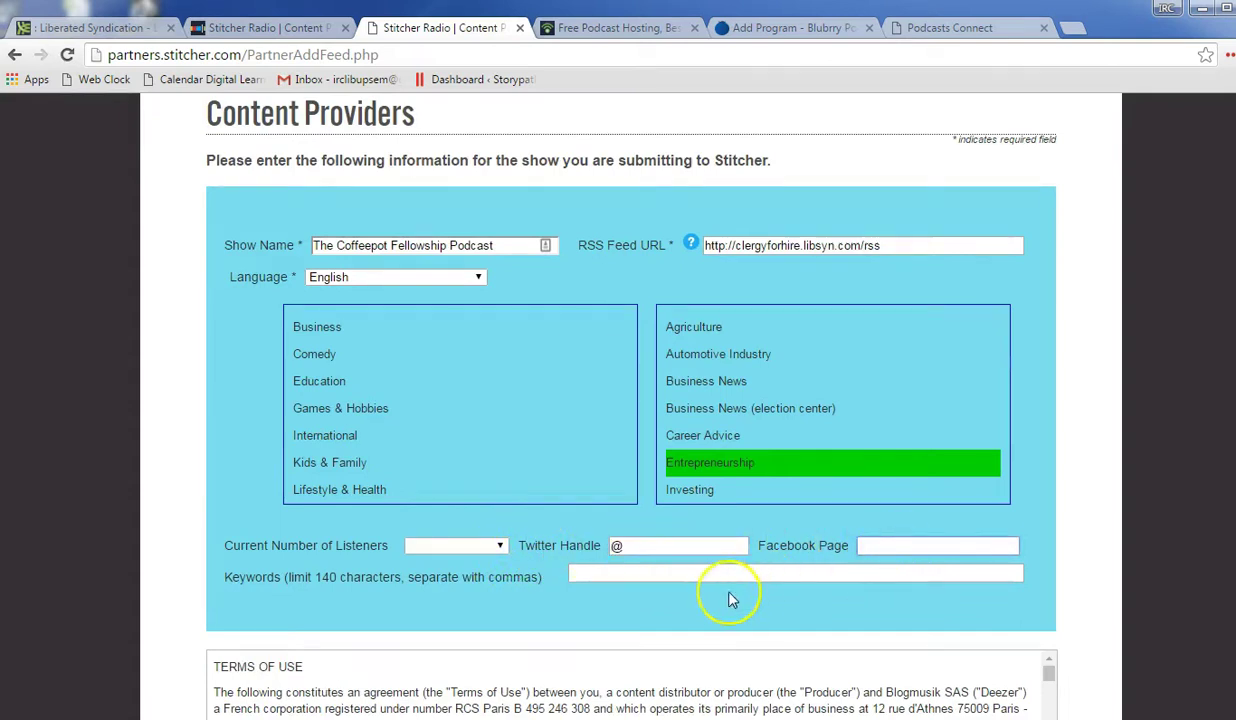
click(646, 575)
scroll(566, 600, down, 1)
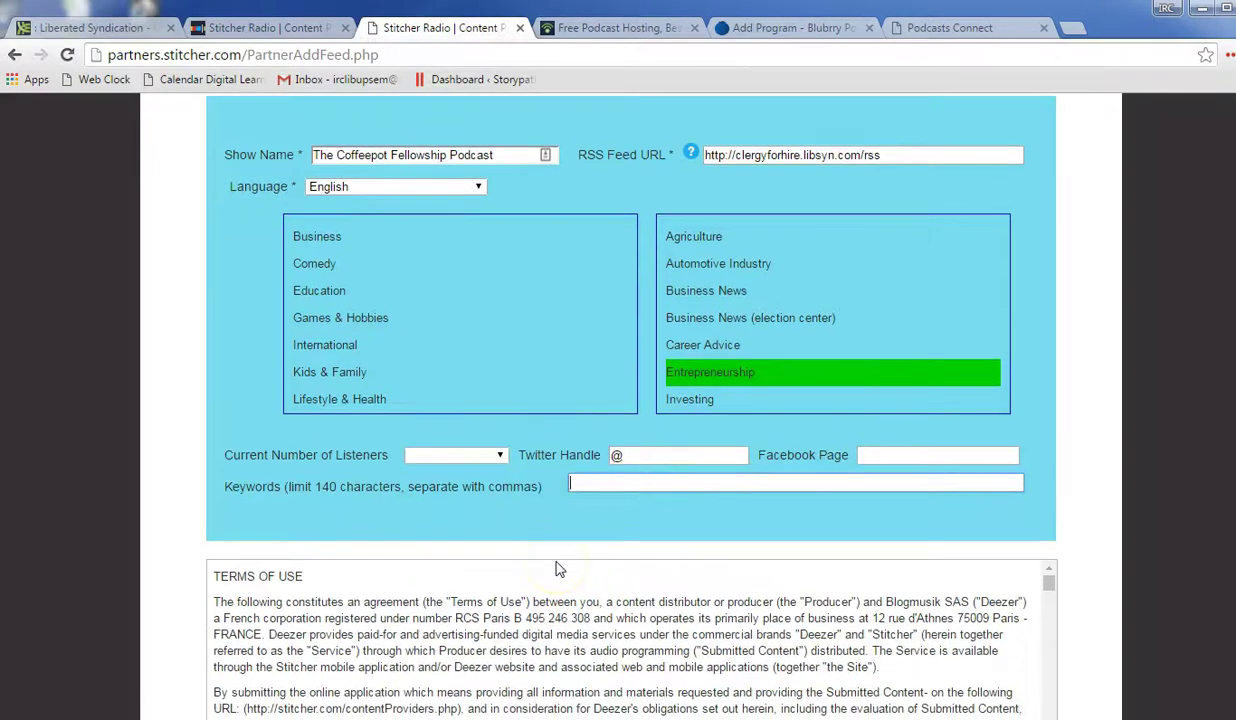
text(Inter)
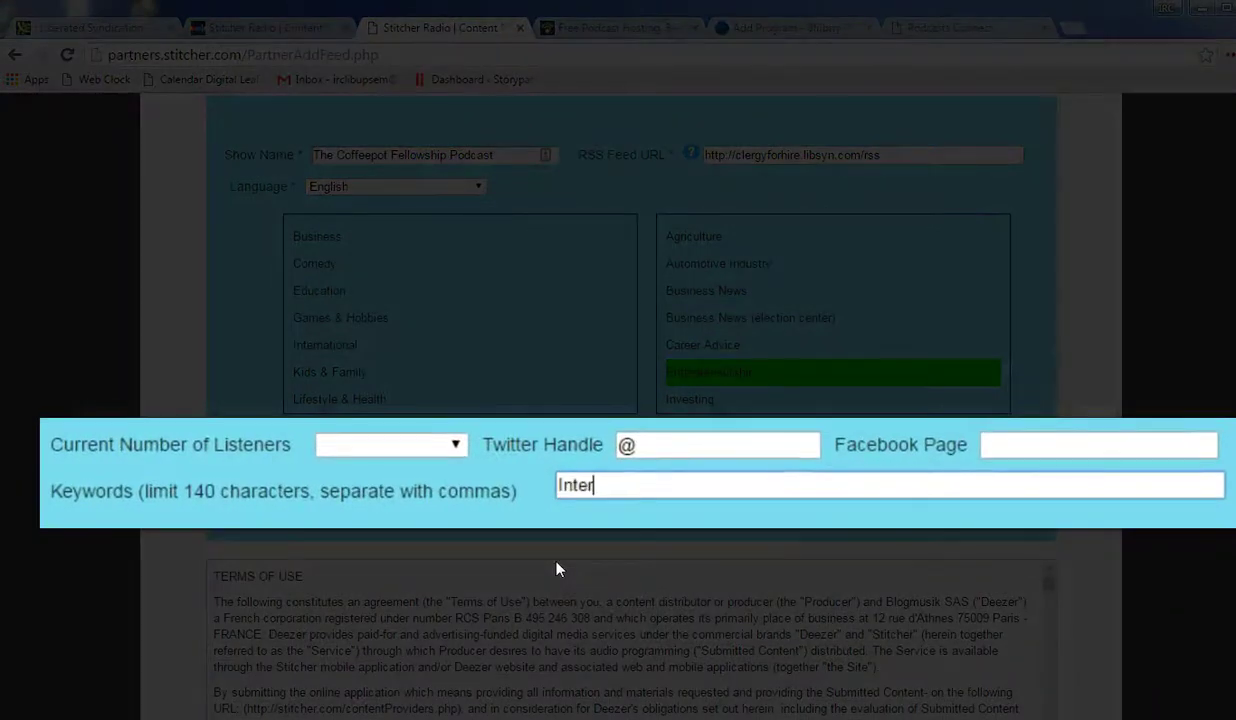
text(view, faith leaders,)
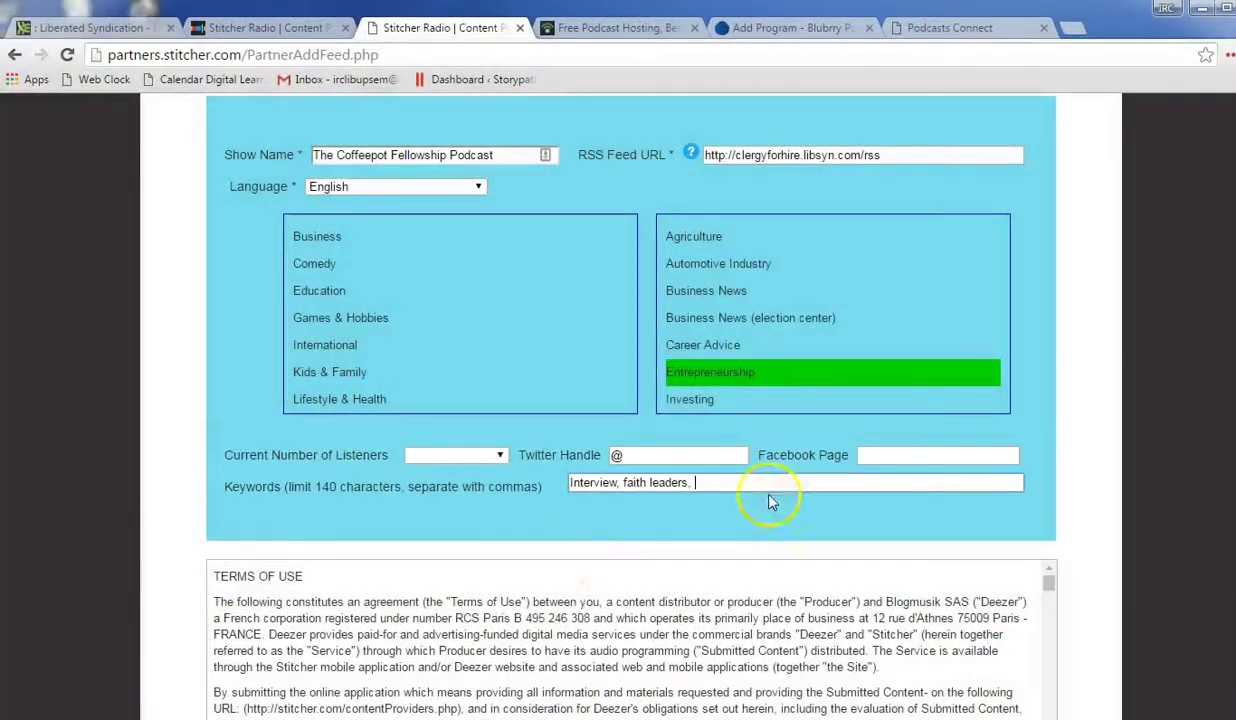
Review the terms checkbox and Continue button, revisit Libsyn, then go to the Podbean website.
scroll(1035, 433, down, 3)
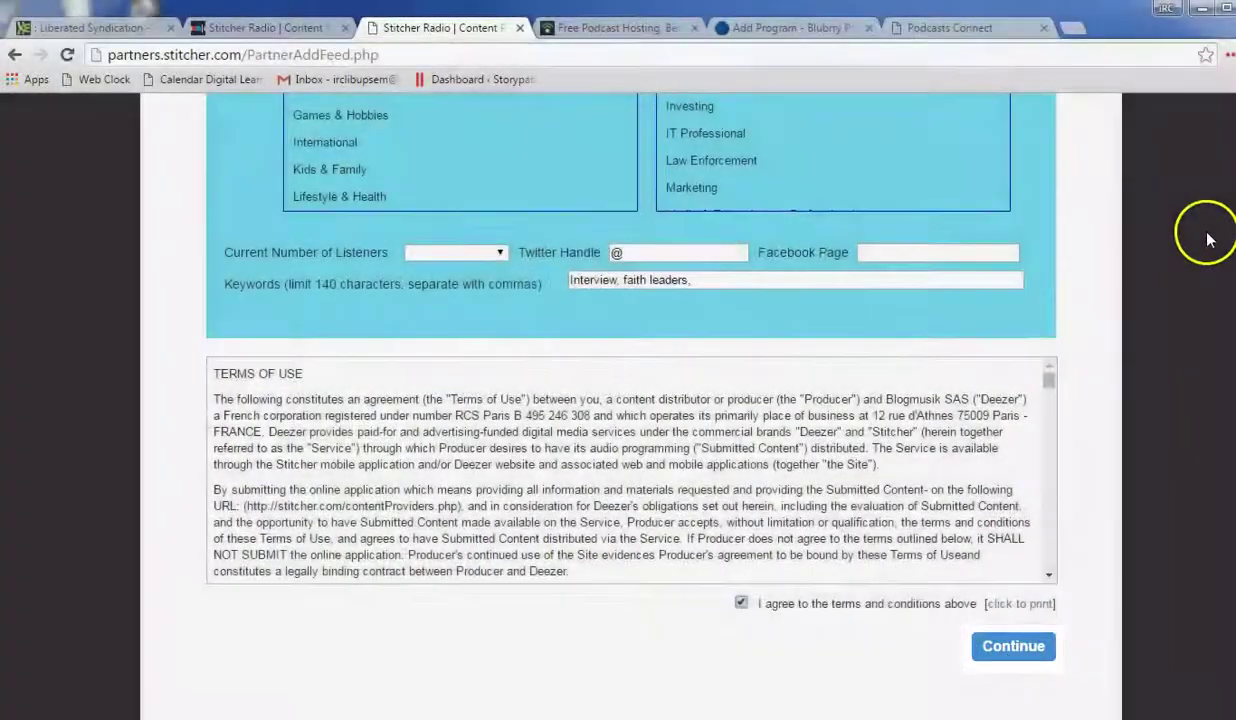
scroll(1206, 235, up, 5)
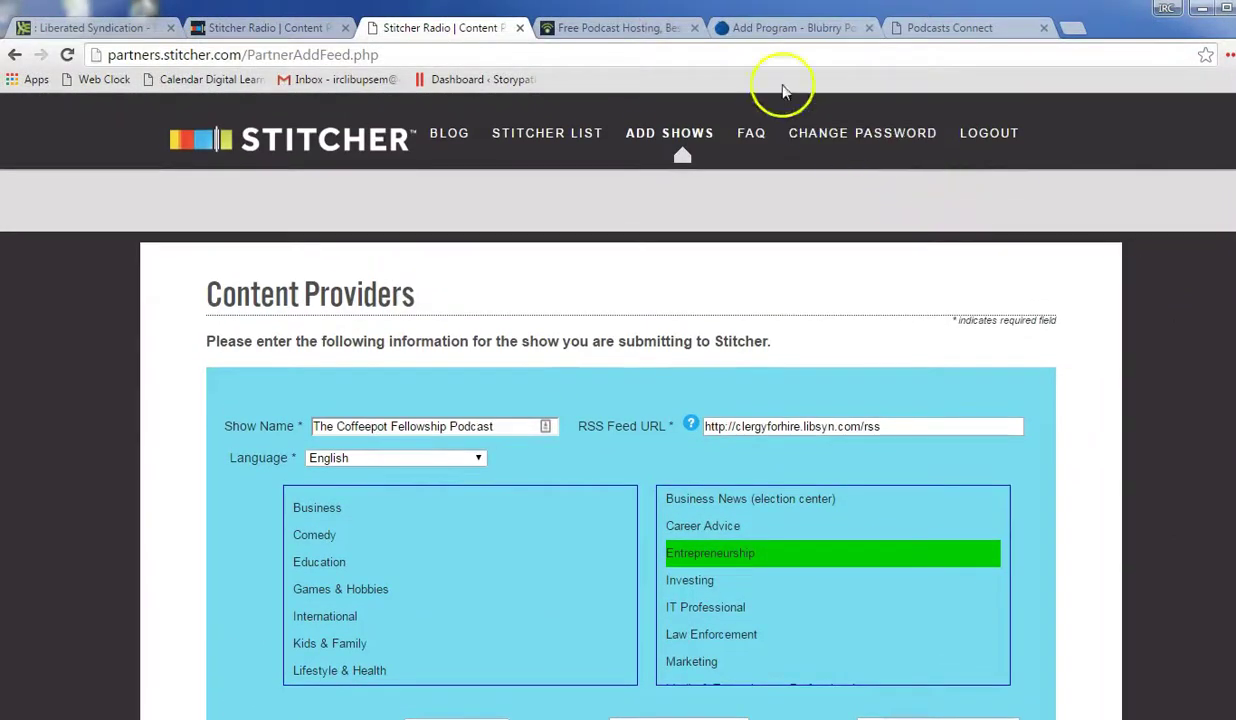
click(609, 33)
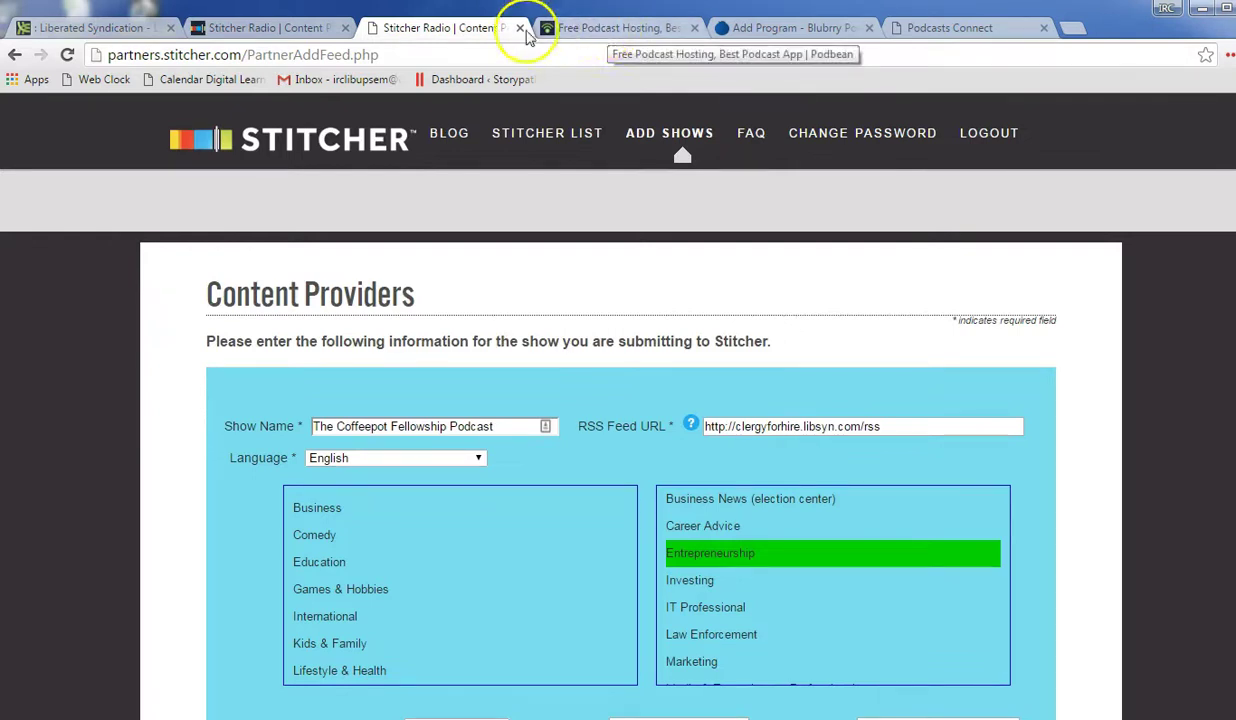
click(143, 27)
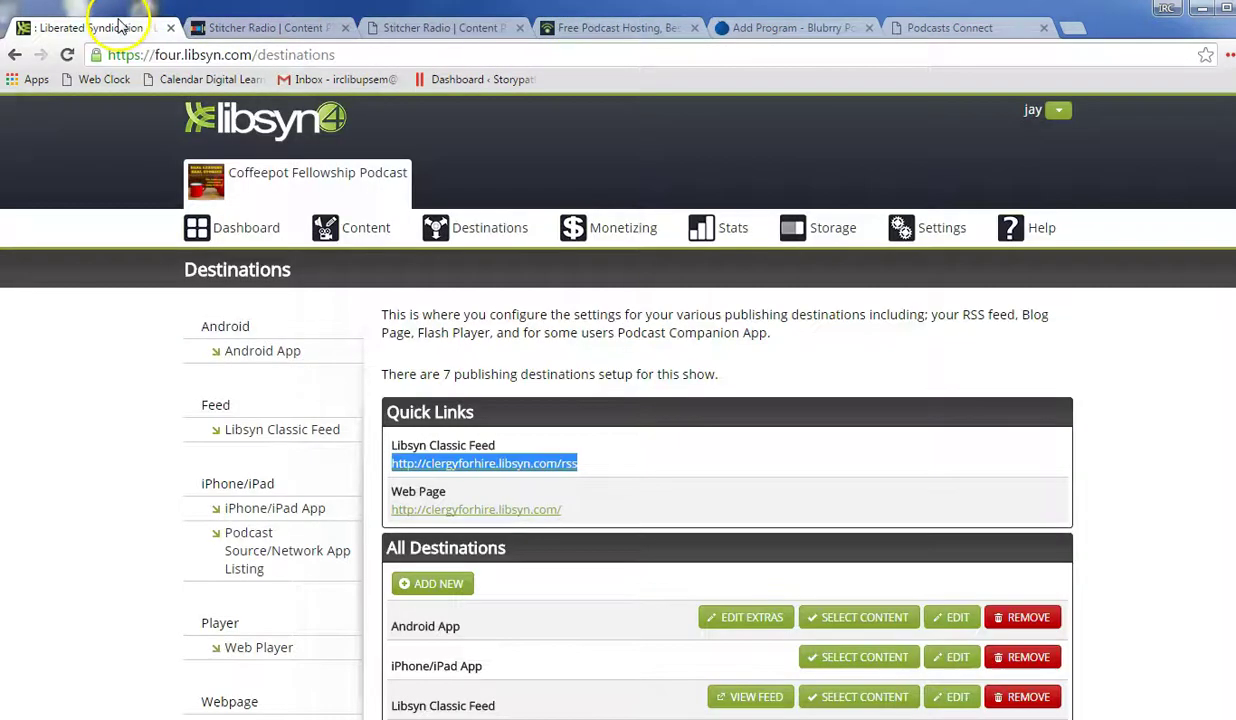
click(458, 27)
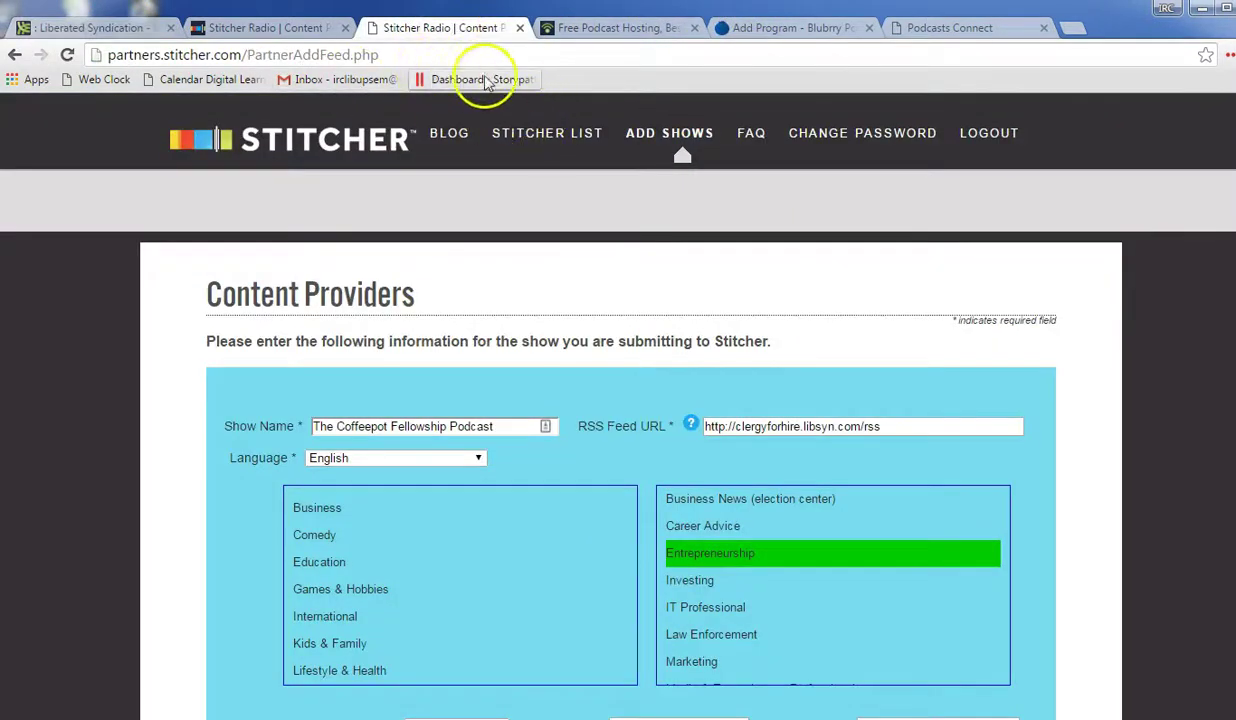
click(620, 28)
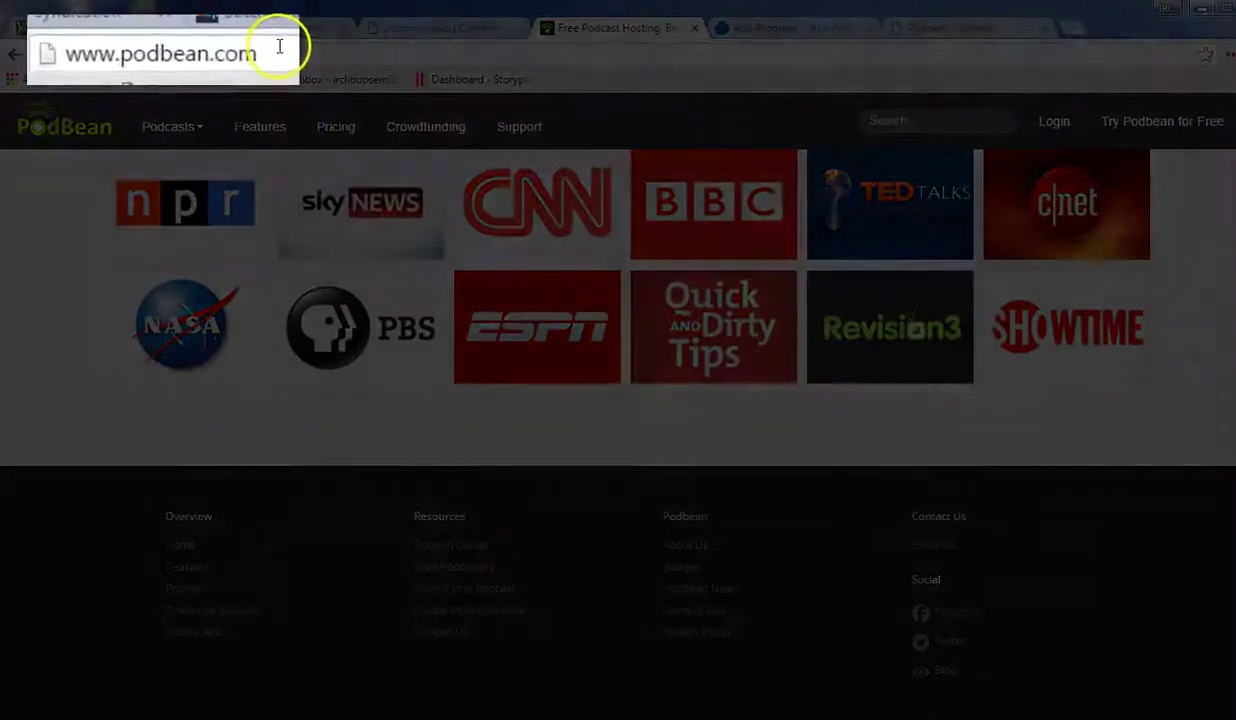
drag(230, 55, 77, 61)
click(286, 52)
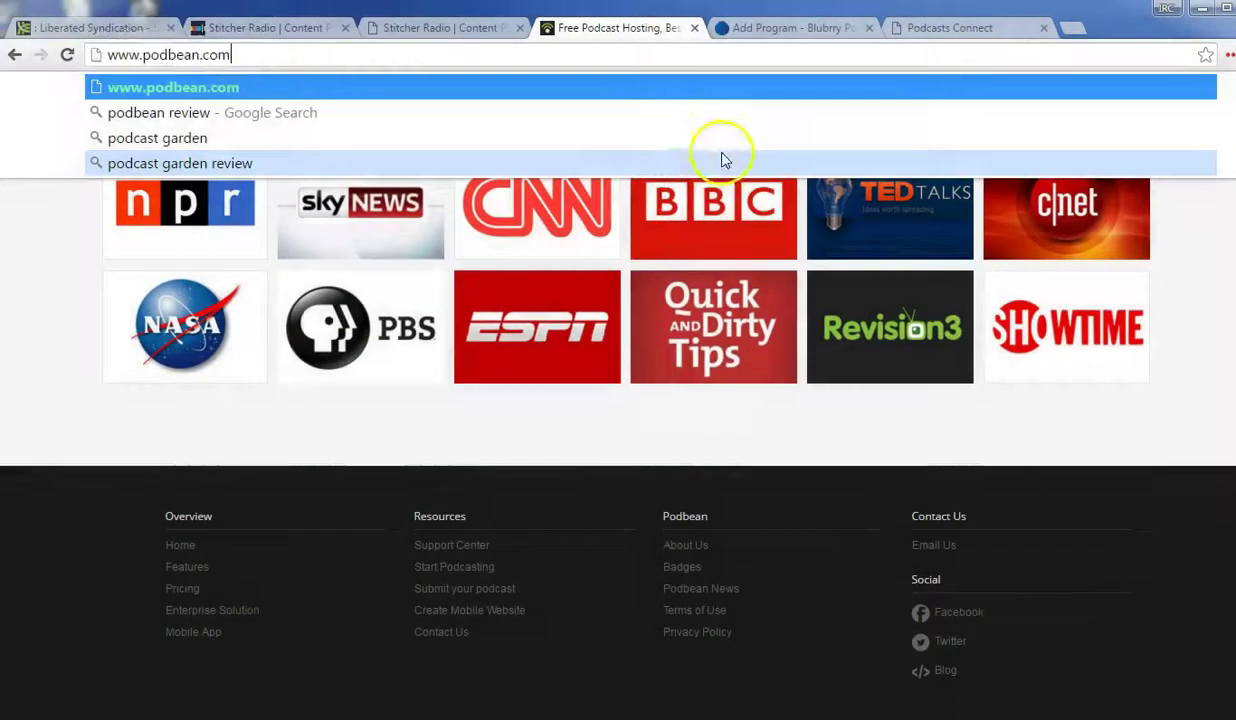
click(58, 361)
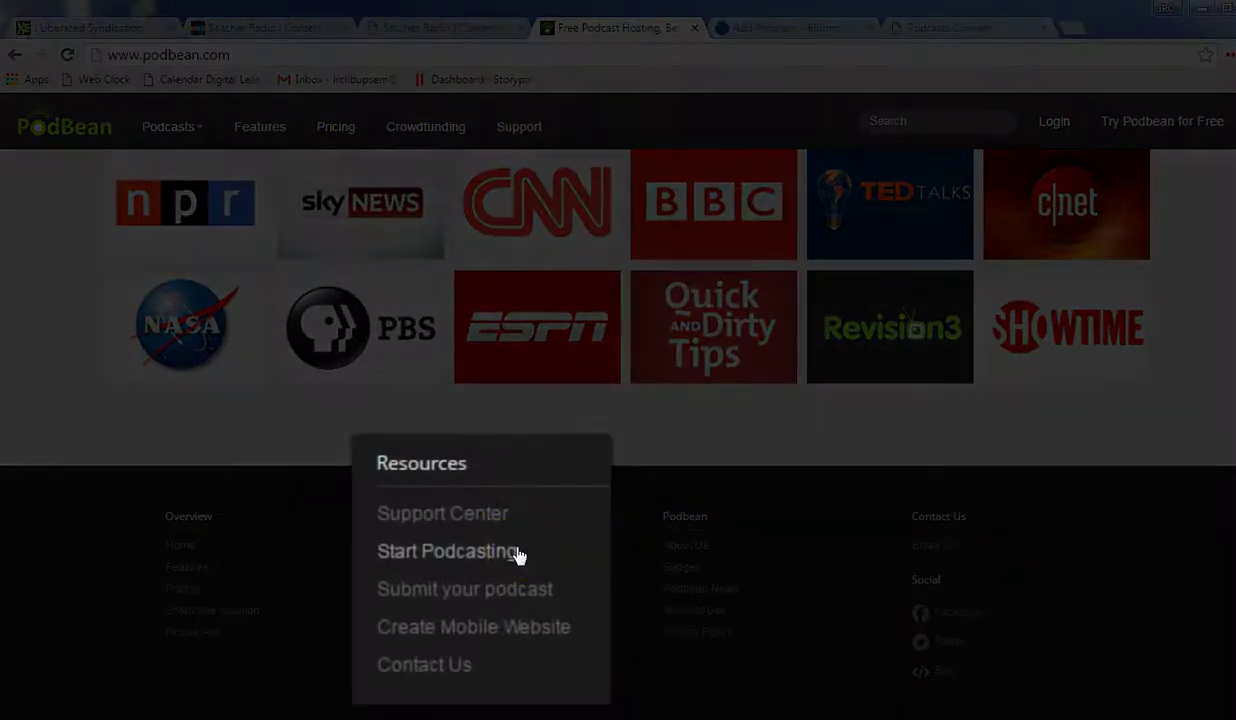
click(516, 555)
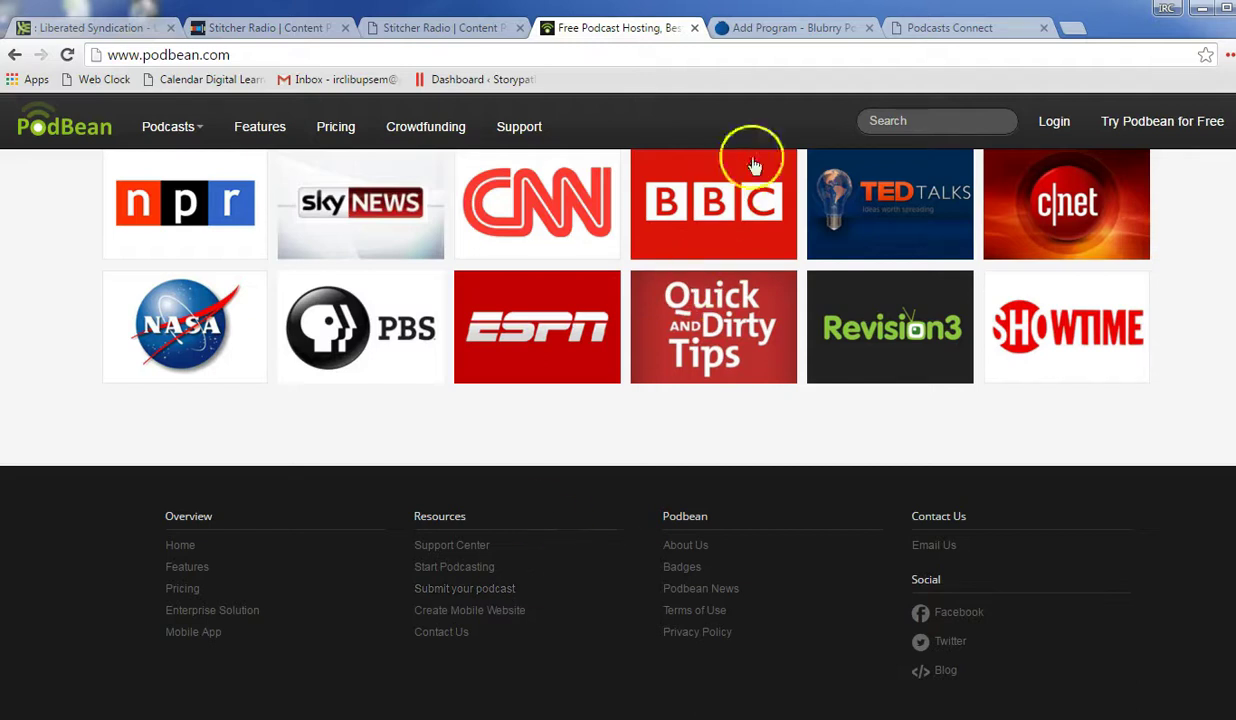
click(793, 40)
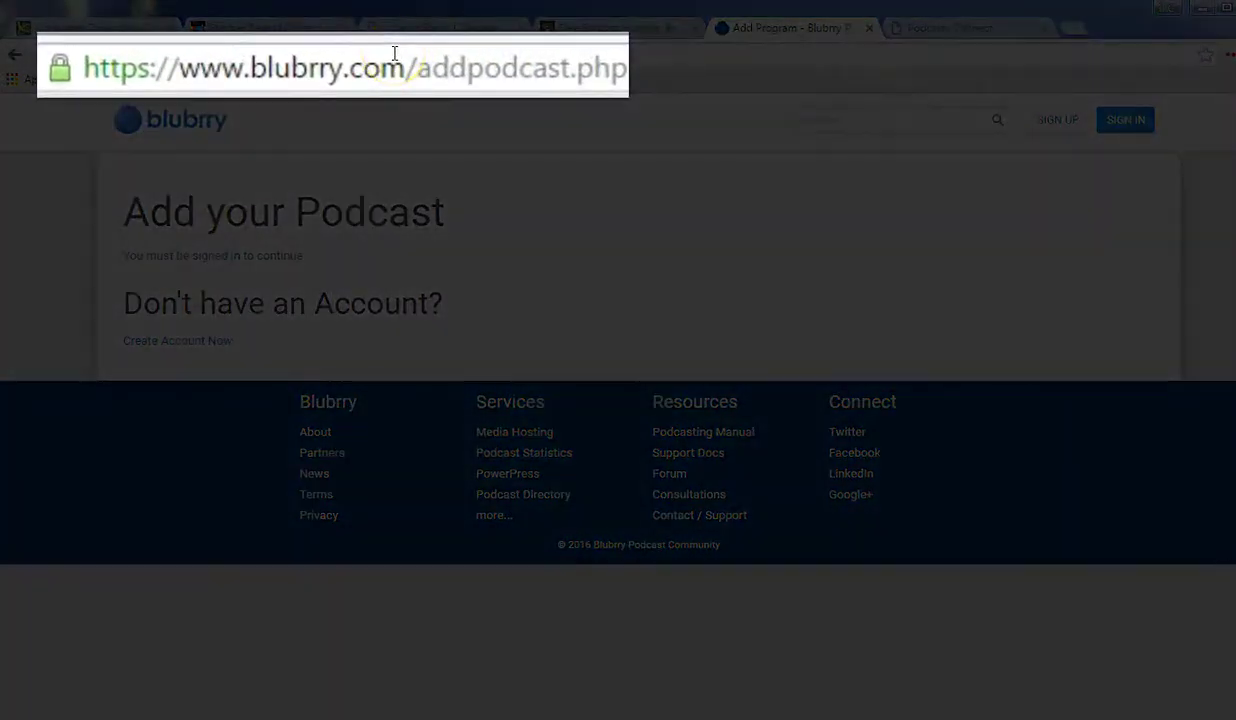
drag(626, 67, 97, 64)
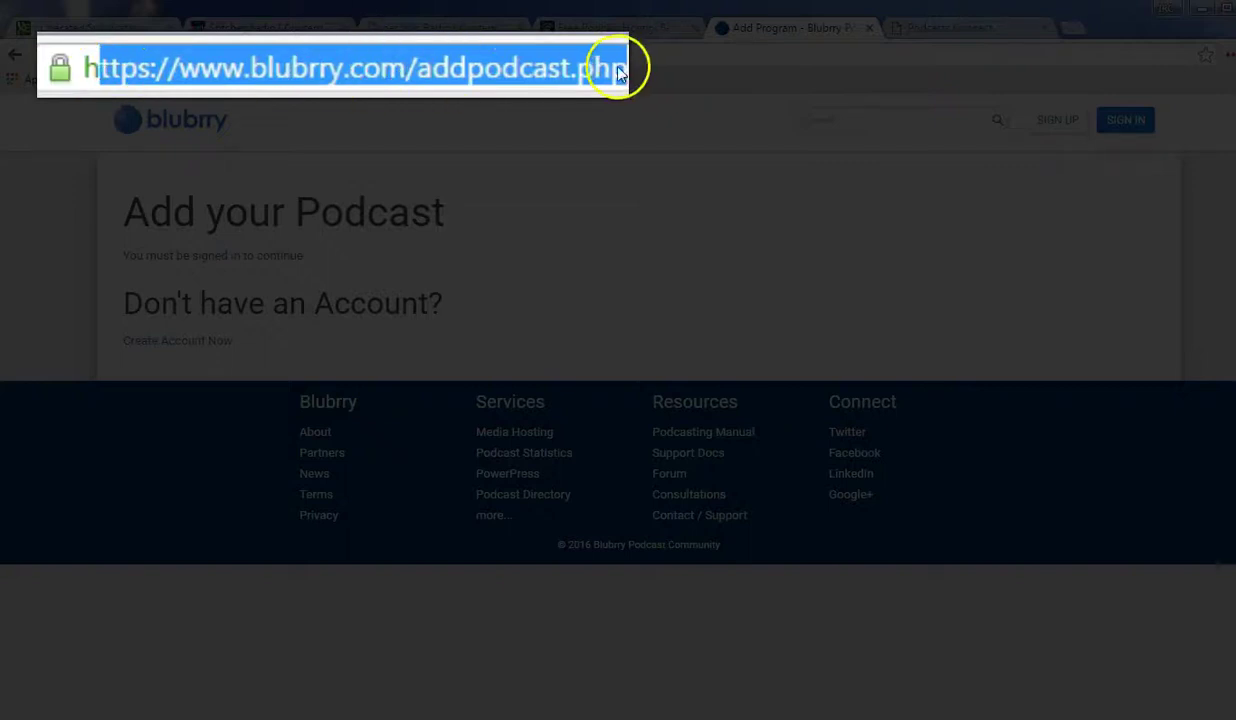
click(397, 60)
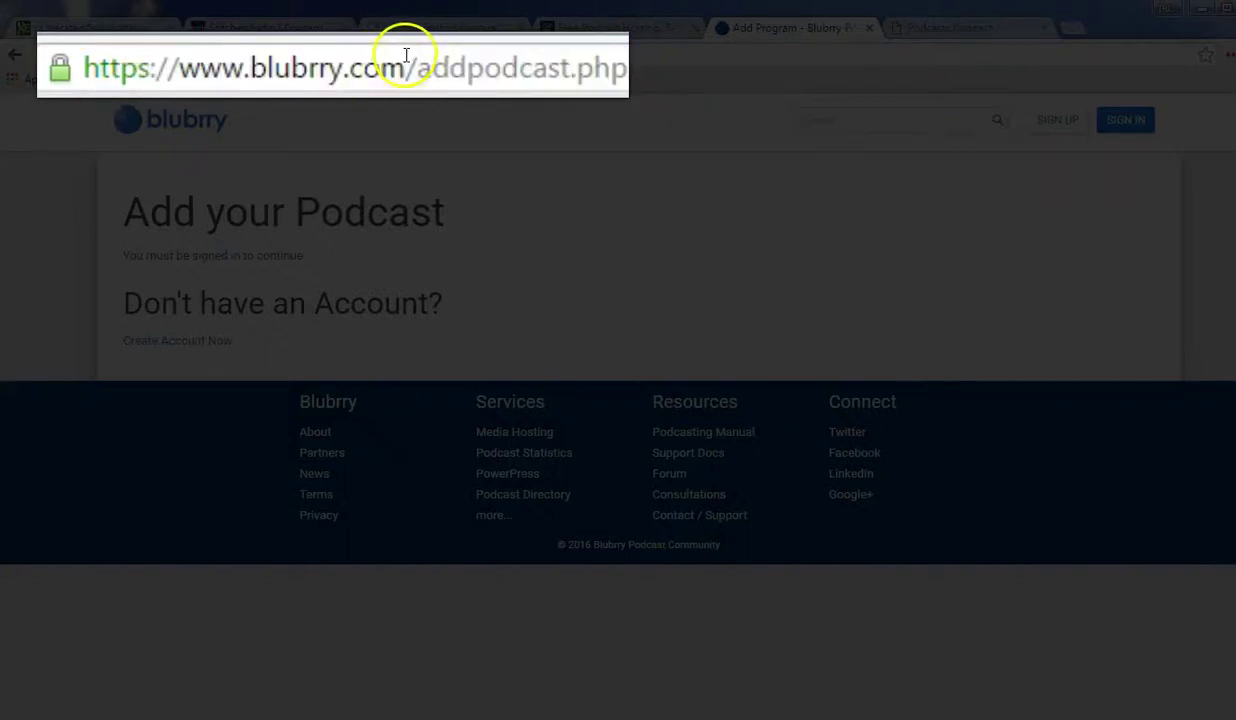